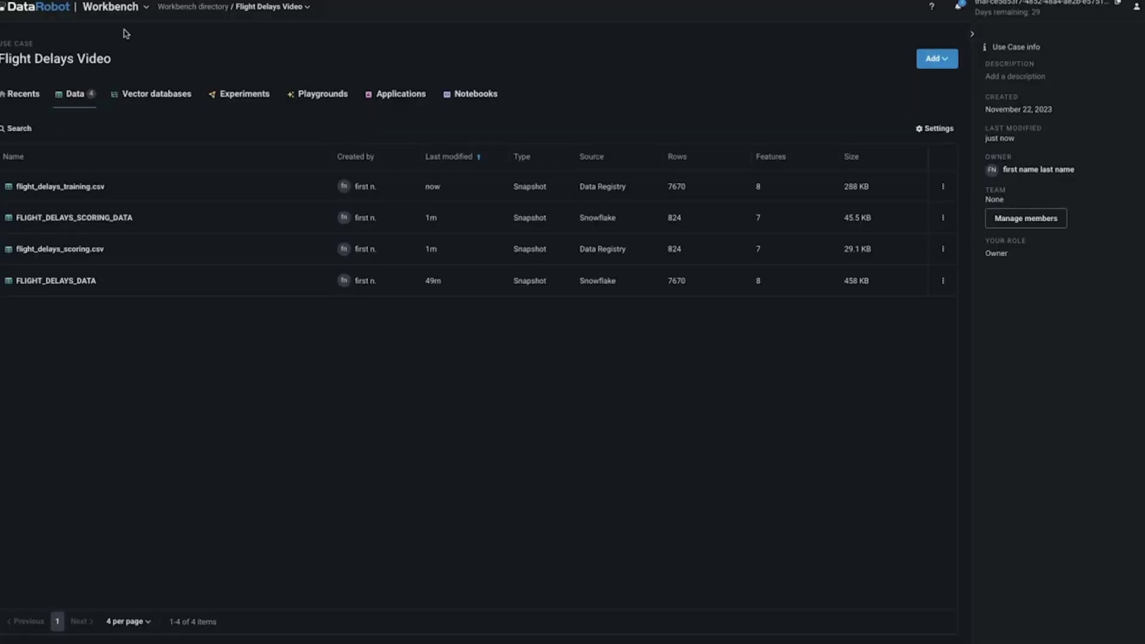
# Open FLIGHT_DELAYS_DATA in the wrangler to preview its 7670 rows and 8 features
pyautogui.click(947, 62)
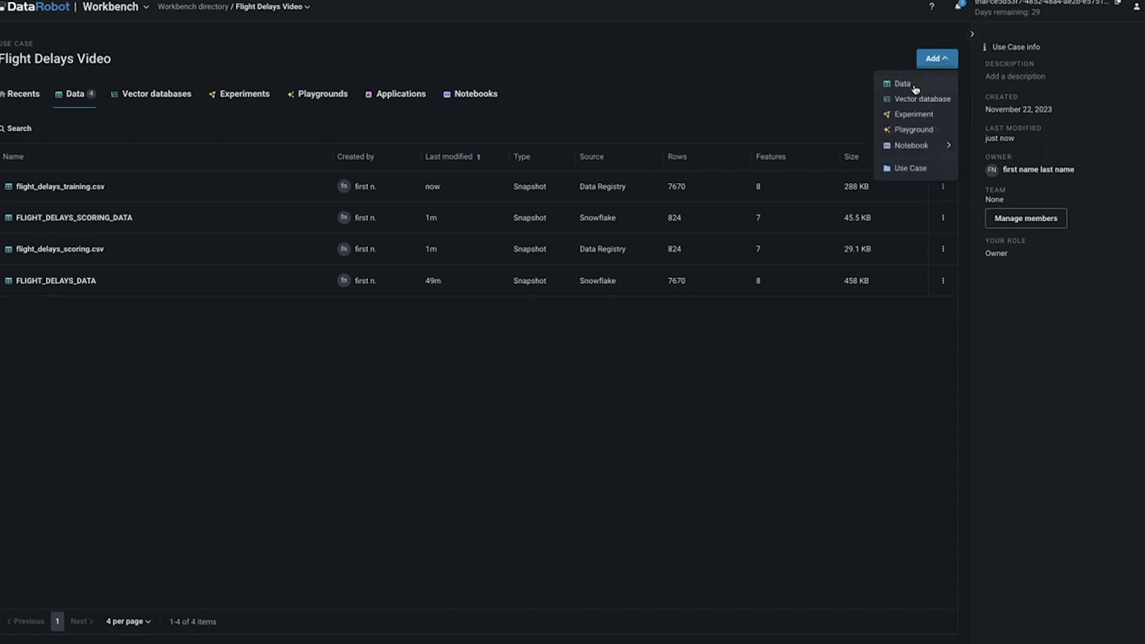
pyautogui.click(809, 86)
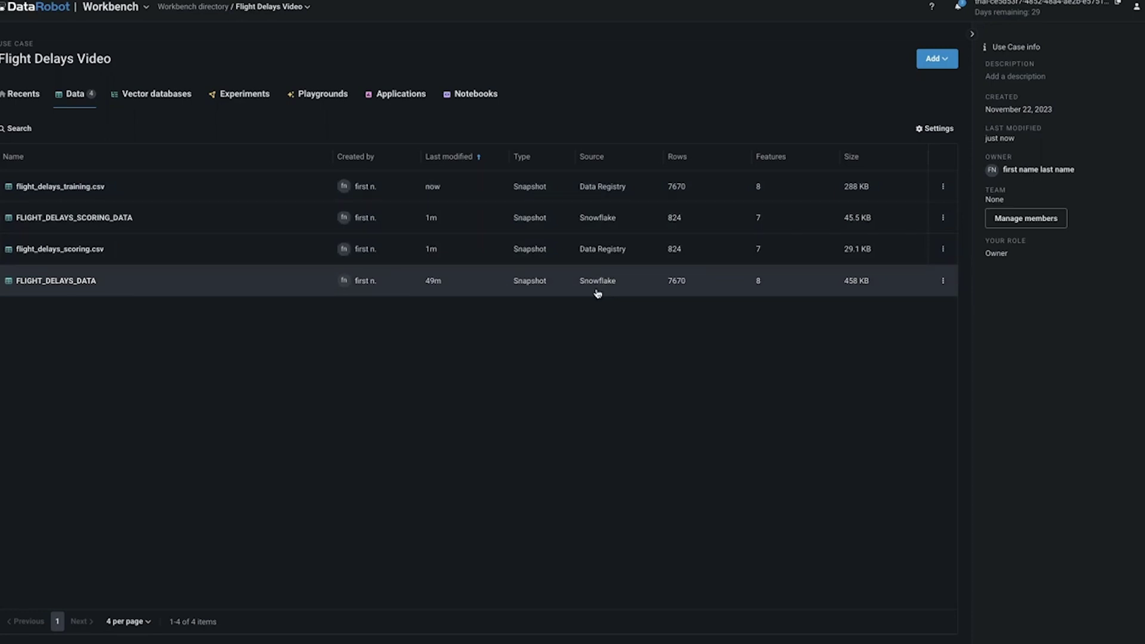
pyautogui.click(943, 281)
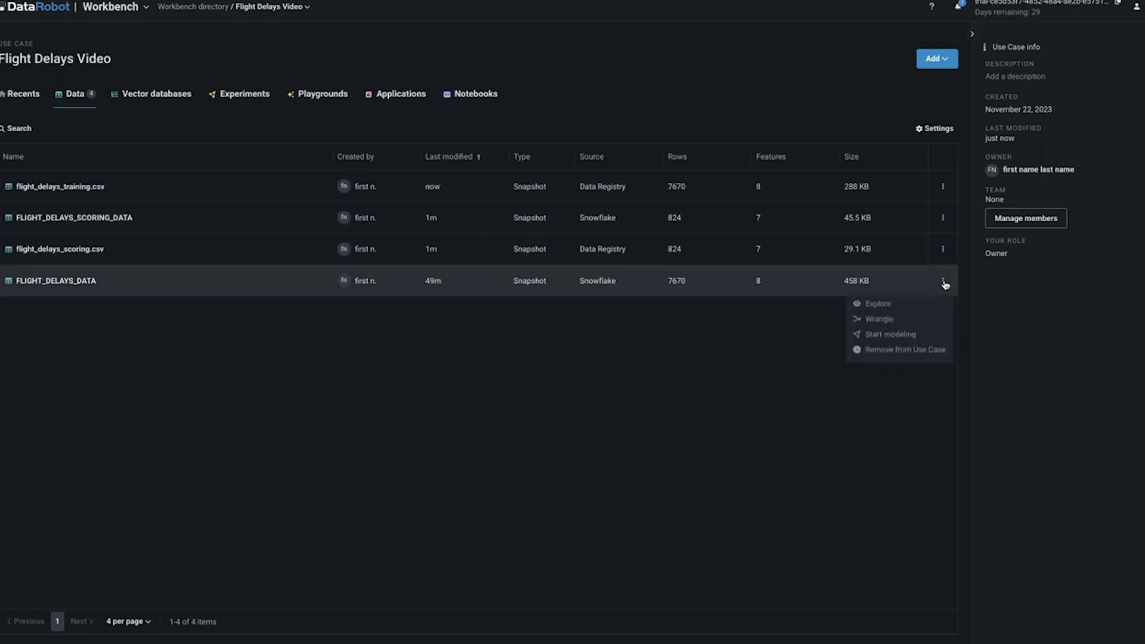
pyautogui.click(880, 319)
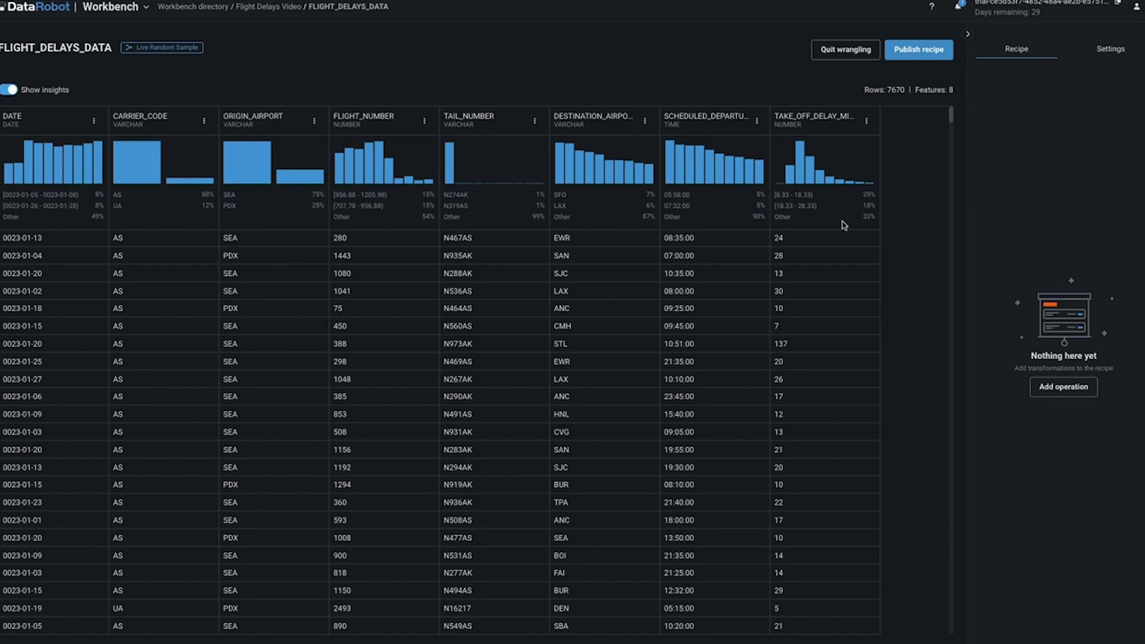
pyautogui.click(1062, 389)
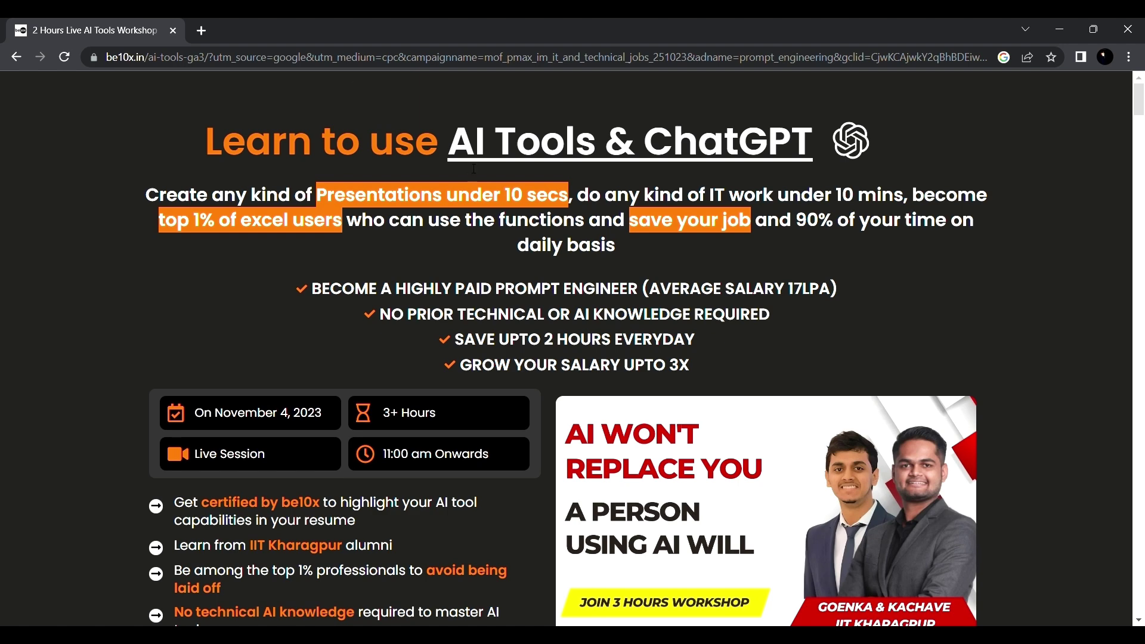
pyautogui.scroll(-6, 489, 174)
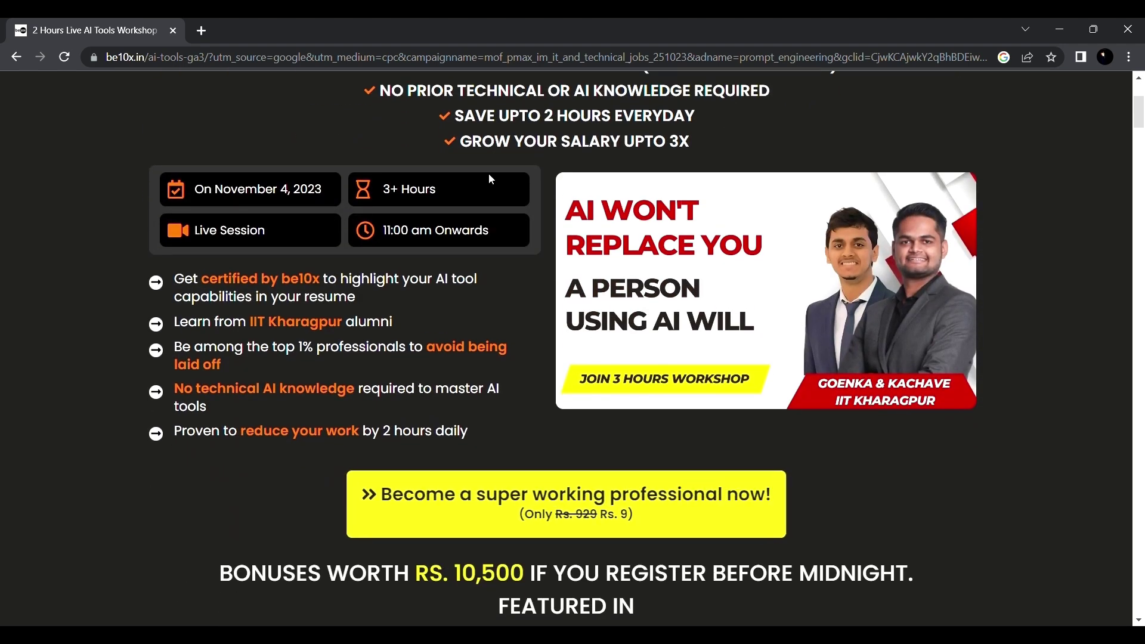
pyautogui.scroll(-8, 489, 174)
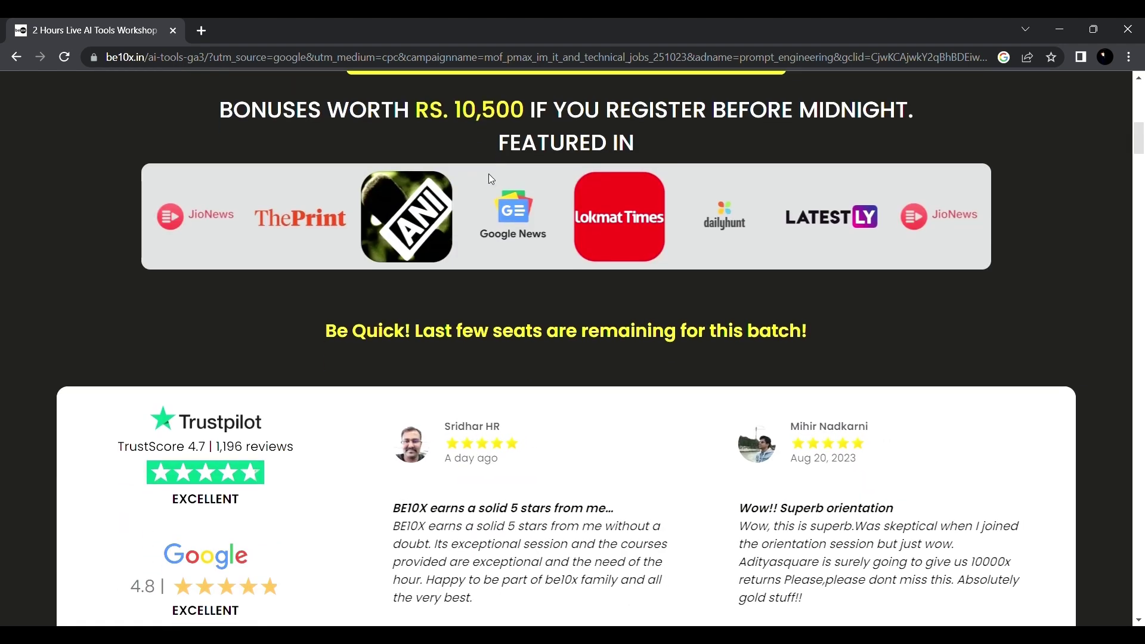
pyautogui.scroll(-7, 490, 174)
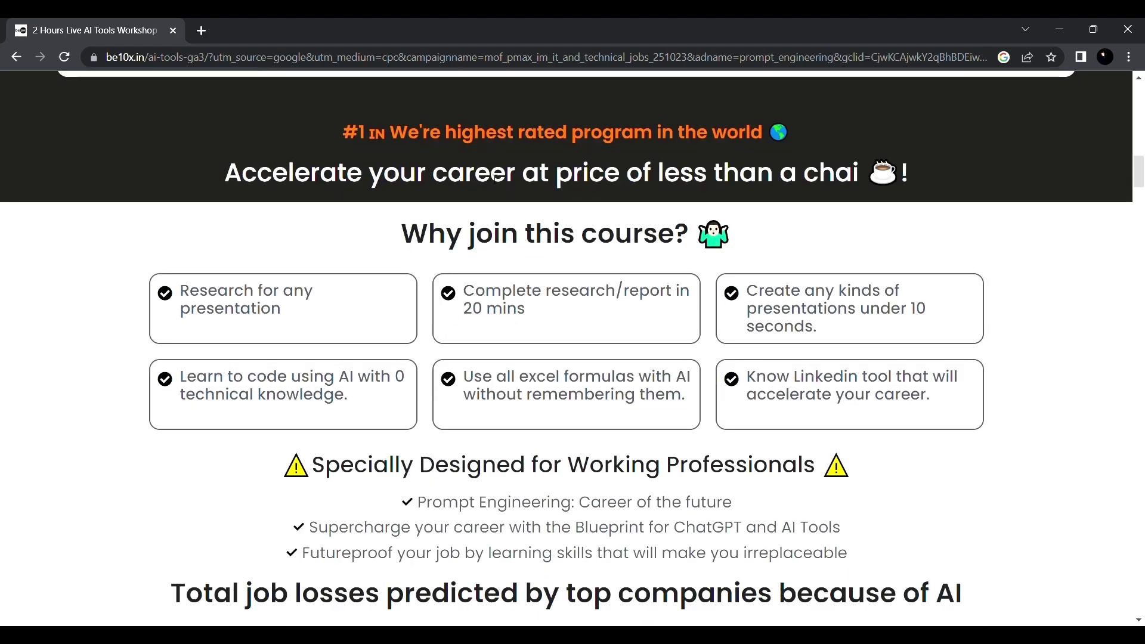
pyautogui.scroll(-6, 495, 177)
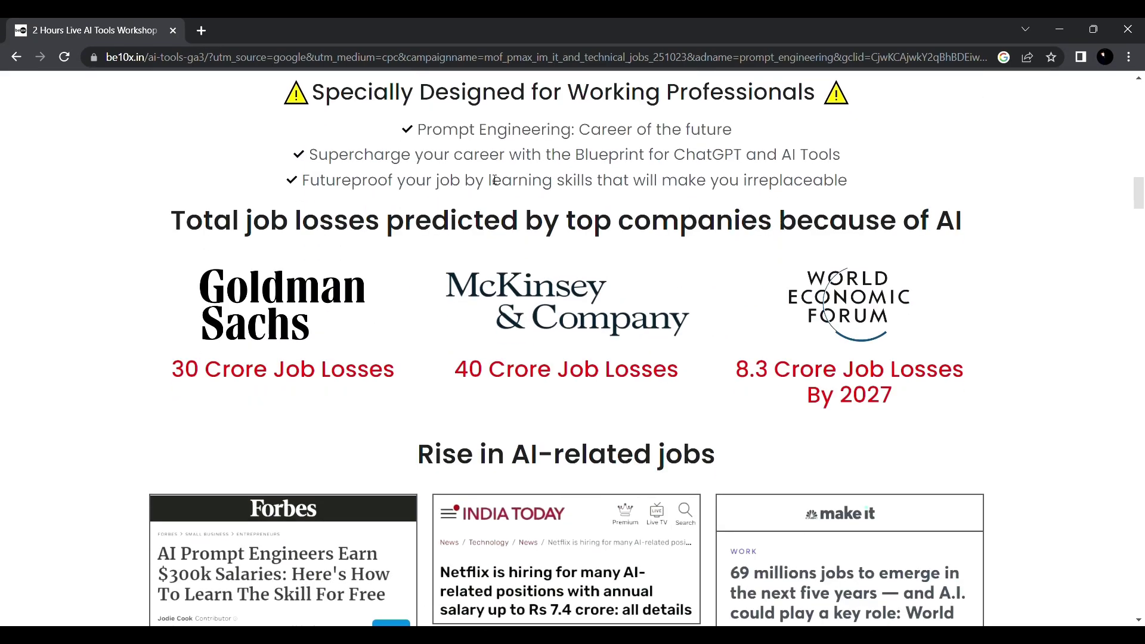
pyautogui.scroll(-2, 495, 179)
pyautogui.scroll(17, 495, 179)
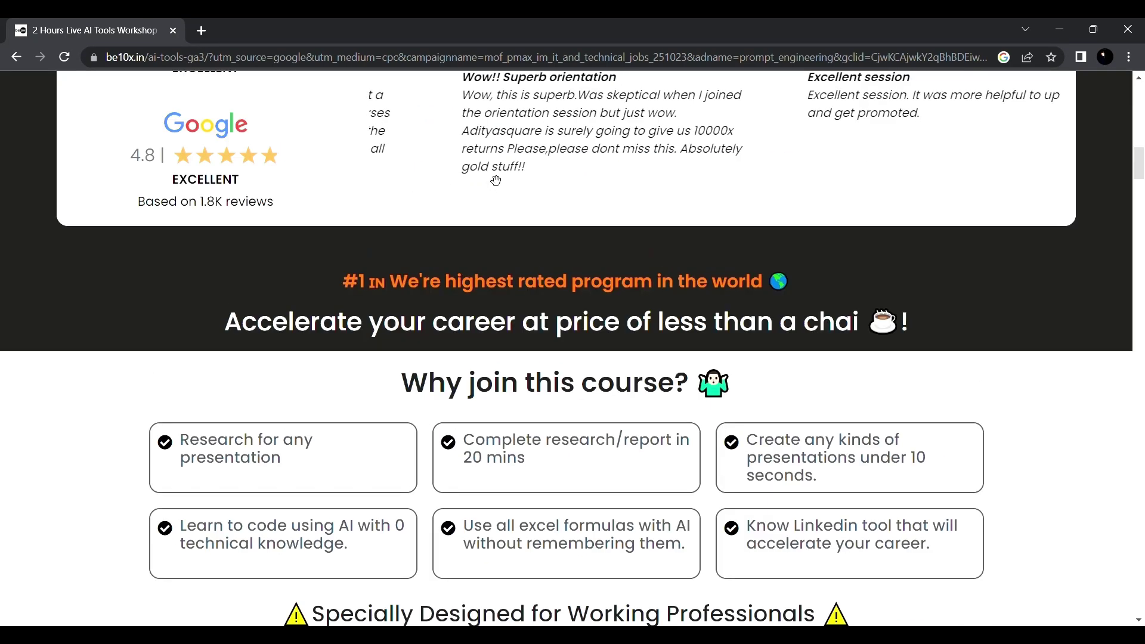
pyautogui.scroll(13, 495, 180)
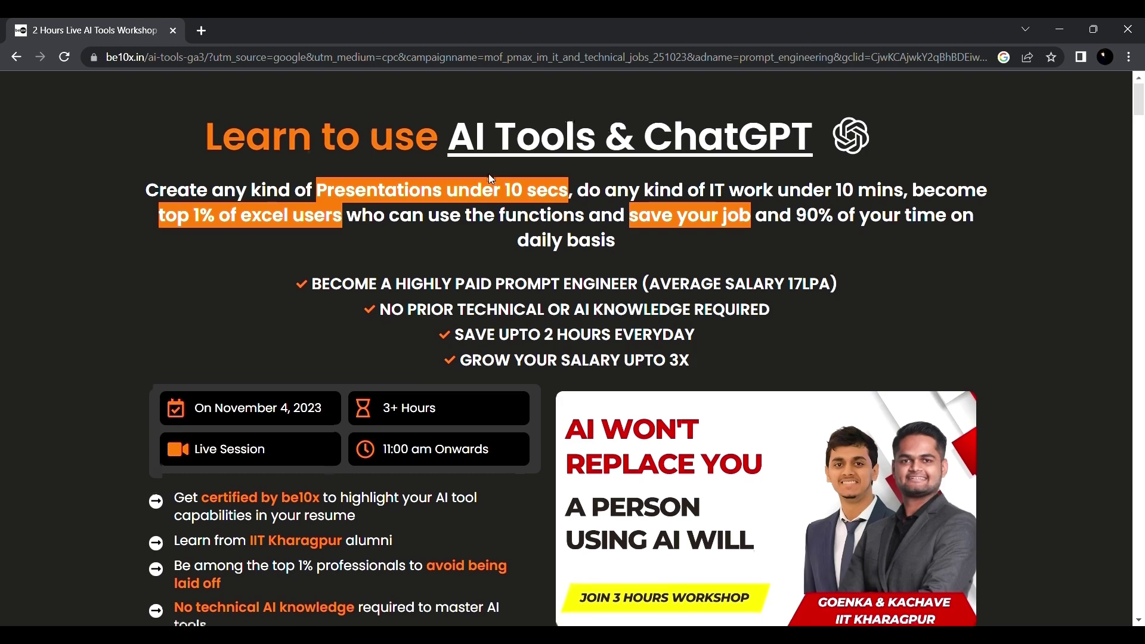
pyautogui.scroll(-6, 489, 173)
pyautogui.scroll(-7, 491, 179)
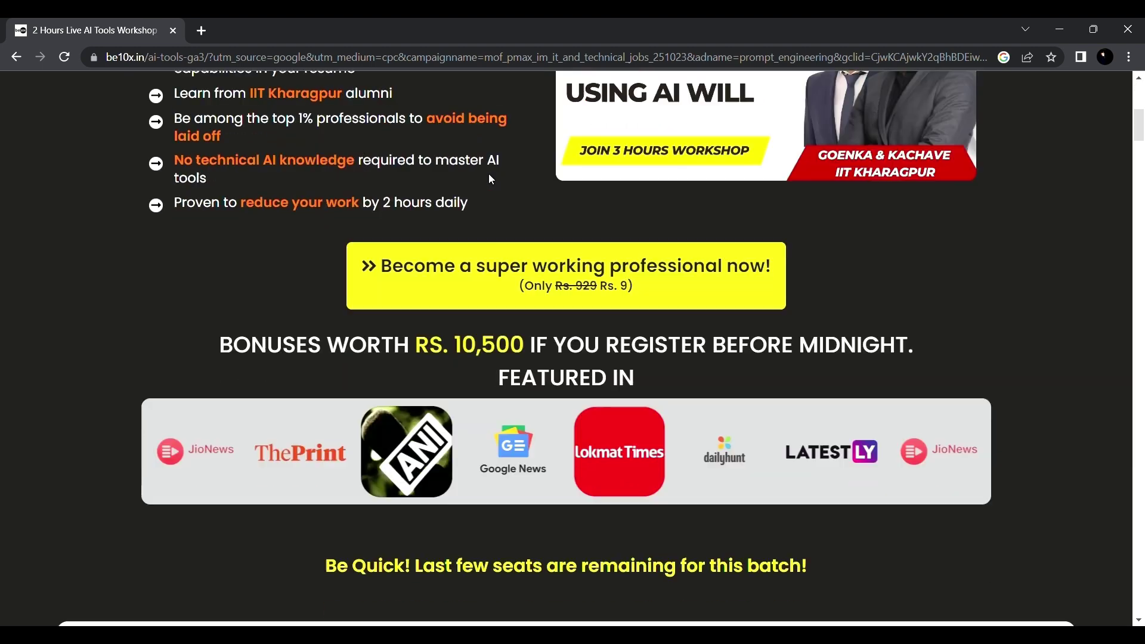
pyautogui.scroll(-7, 491, 179)
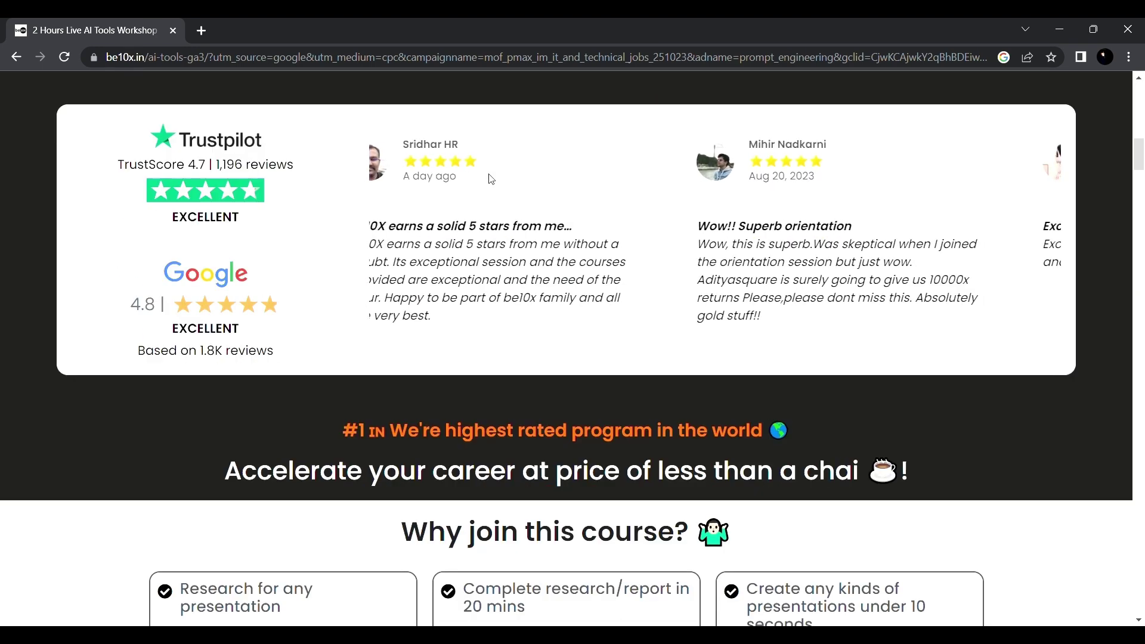
pyautogui.scroll(-6, 496, 177)
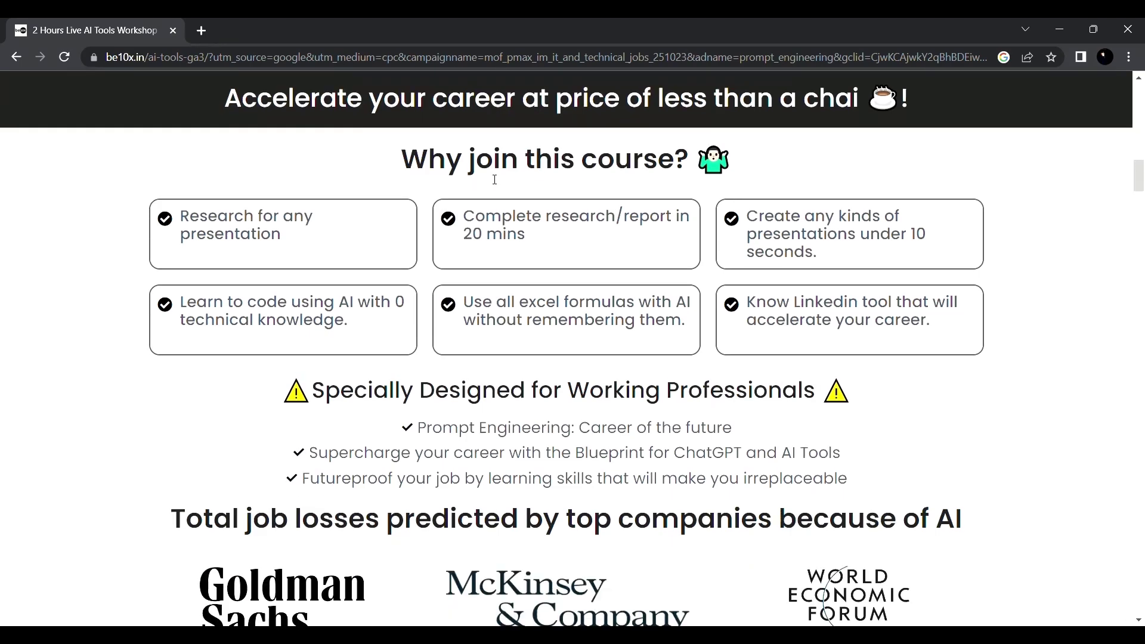
pyautogui.scroll(-2, 496, 179)
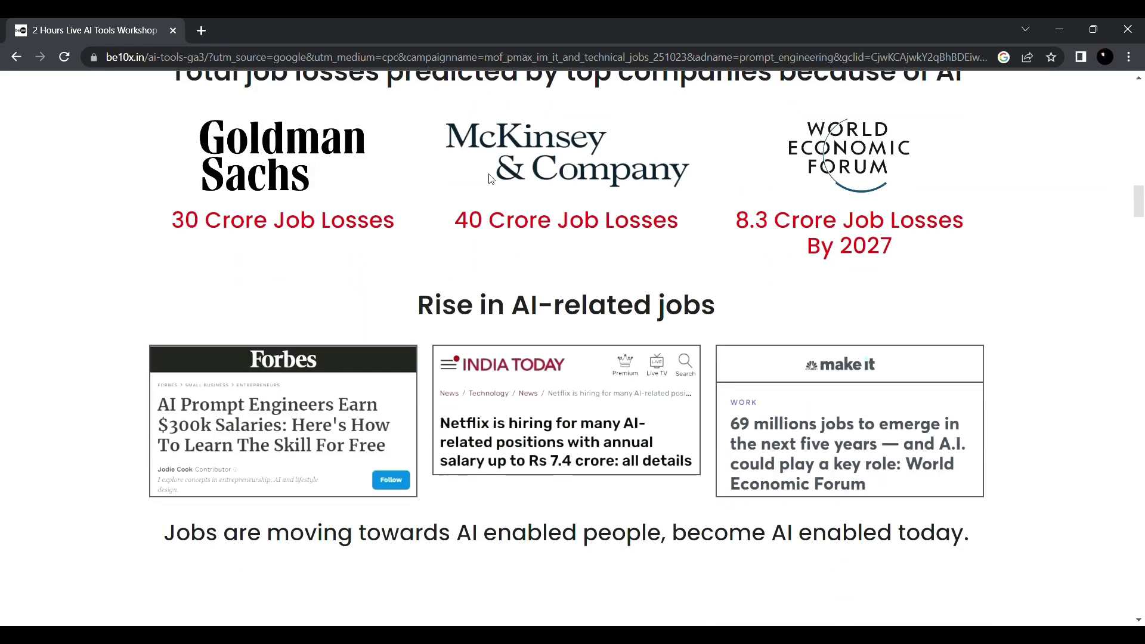
pyautogui.scroll(16, 496, 179)
pyautogui.scroll(13, 495, 179)
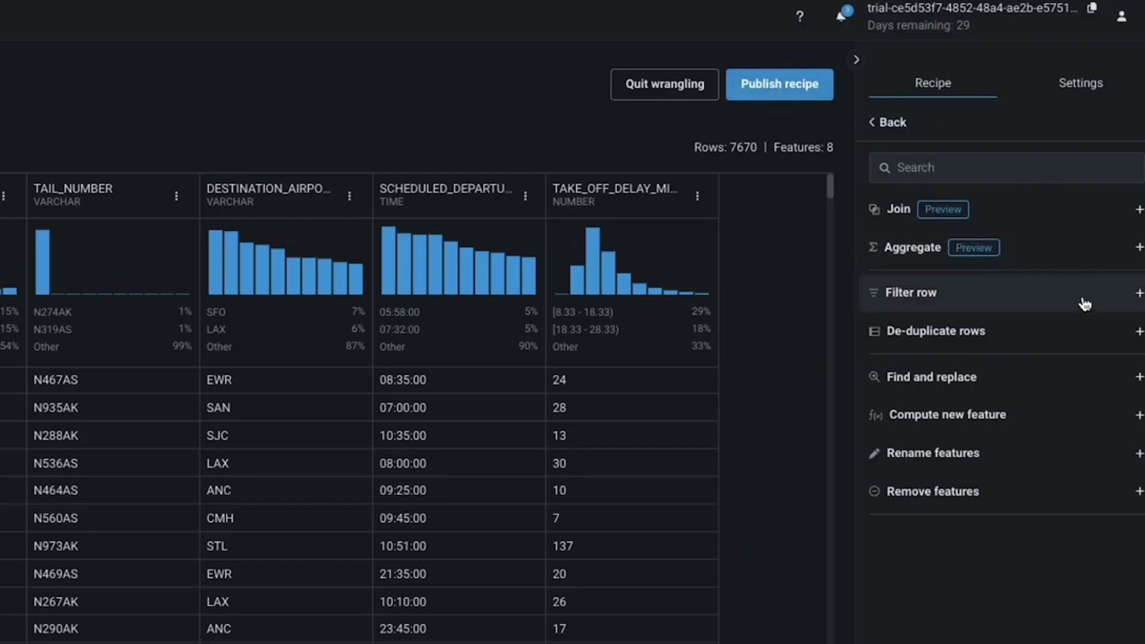
# Add computed feature TAKE_OFF_DELAY_GREATER_THAN_30 as iff("TAKE_OFF_DELAY_MINUTES" > 30, 1, 0) and publish the recipe
pyautogui.click(973, 418)
pyautogui.click(912, 185)
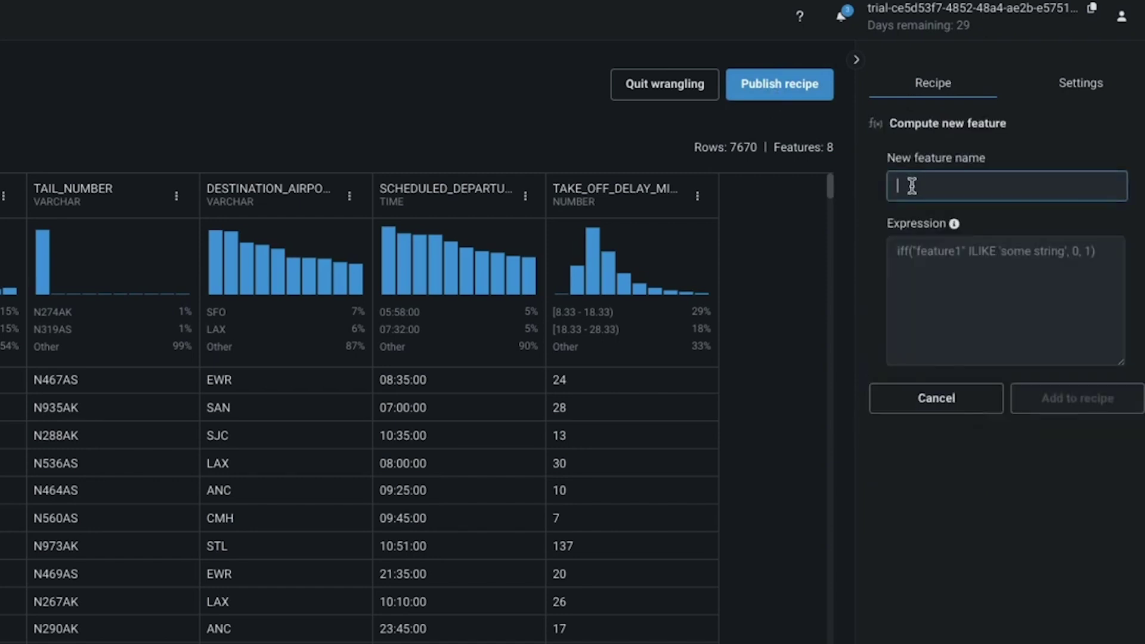
pyautogui.write('TAKE_OFF_DELAY_GREATER_THAN_30')
pyautogui.click(889, 332)
pyautogui.write('iff("TAKE_OFF_DELAY_MINUTES" > 30, 1, 0)')
pyautogui.click(1075, 402)
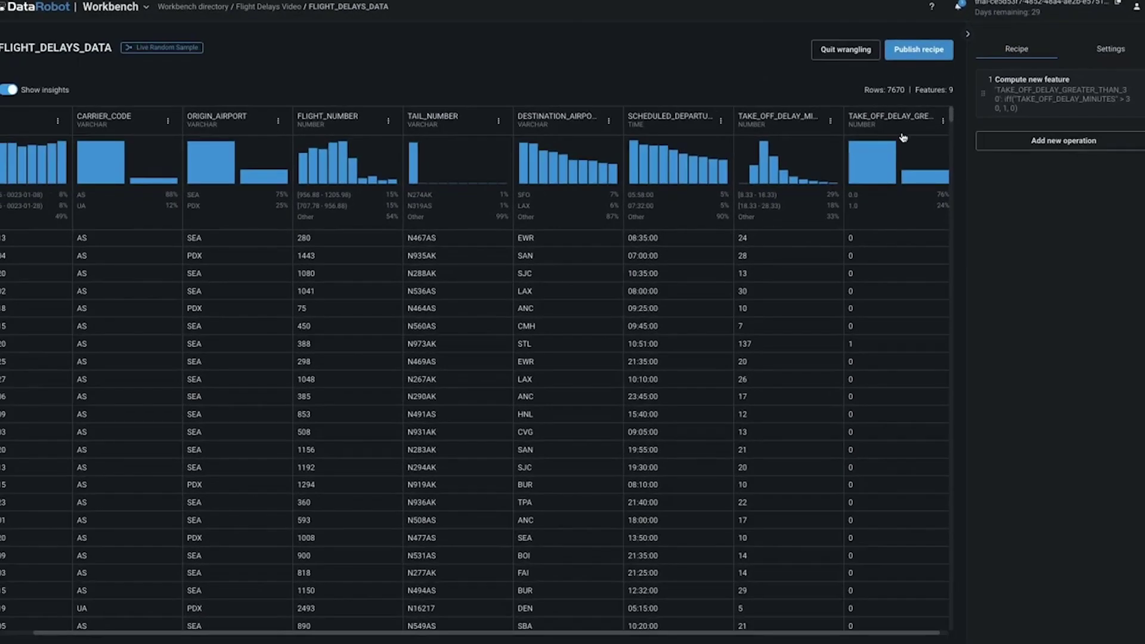
pyautogui.click(921, 55)
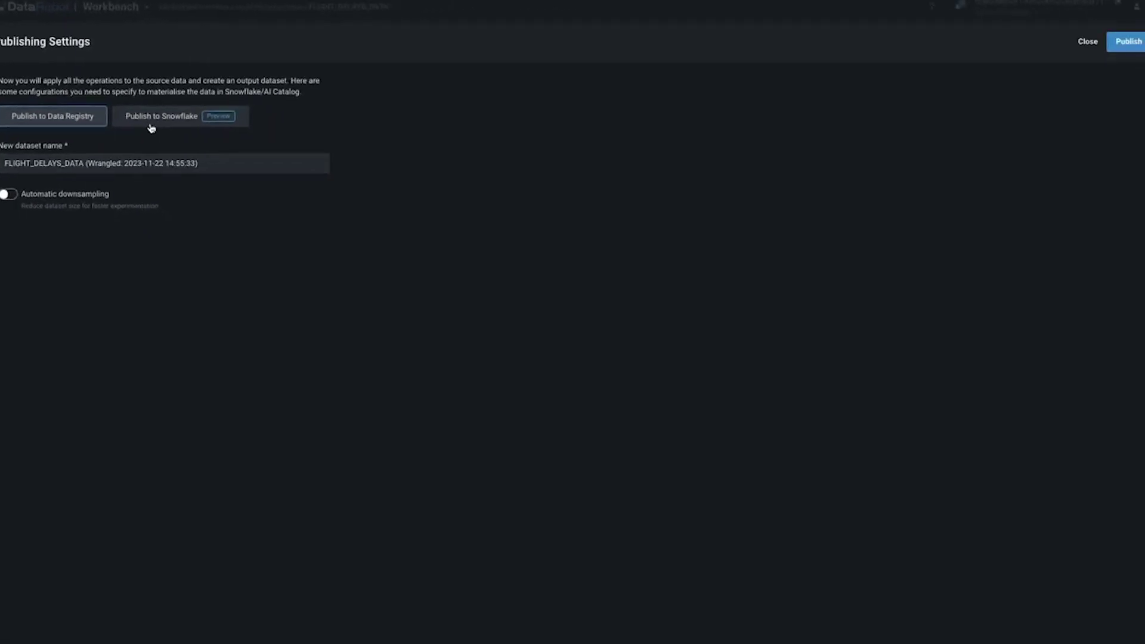
pyautogui.click(1131, 44)
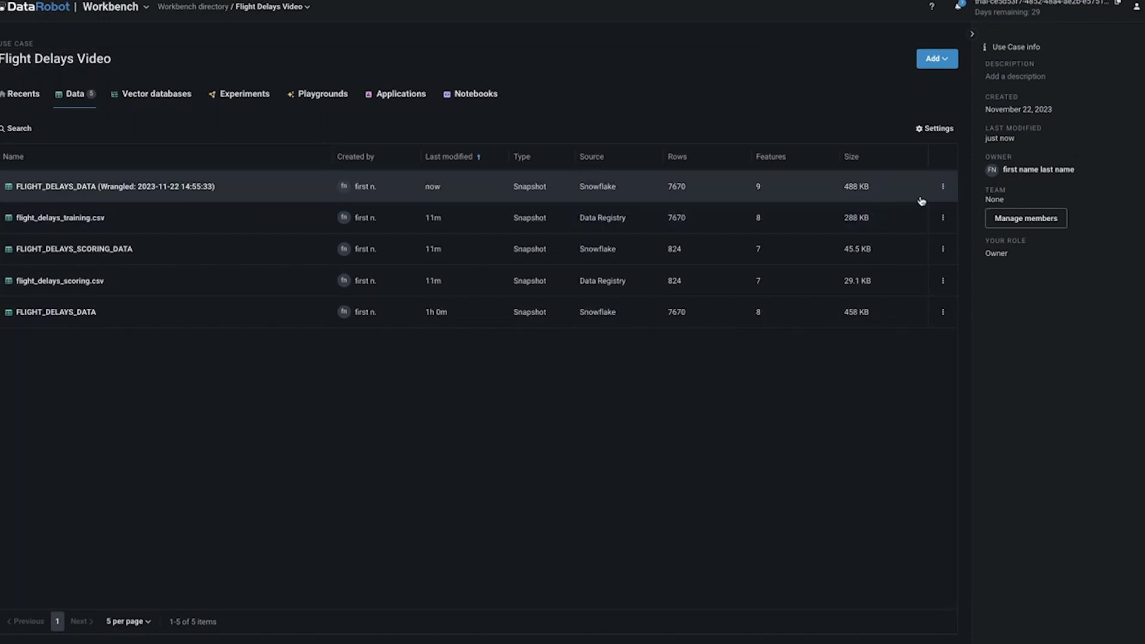
# Start modeling on the wrangled dataset with TAKE_OFF_DELAY_GREATER_THAN_30 as the target
pyautogui.click(944, 189)
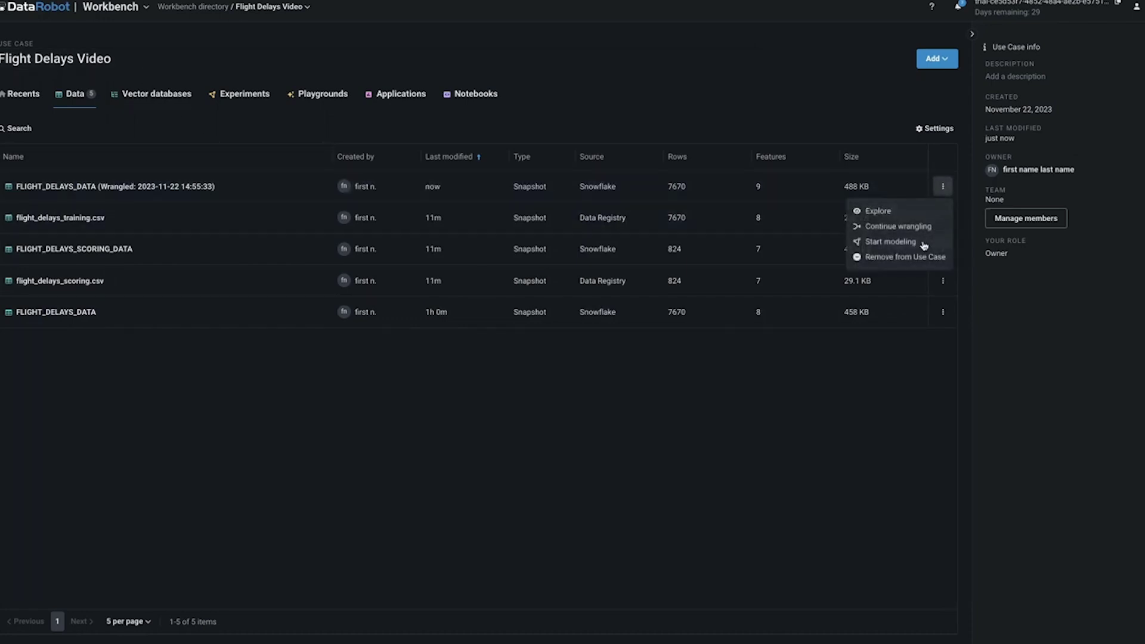
pyautogui.click(890, 242)
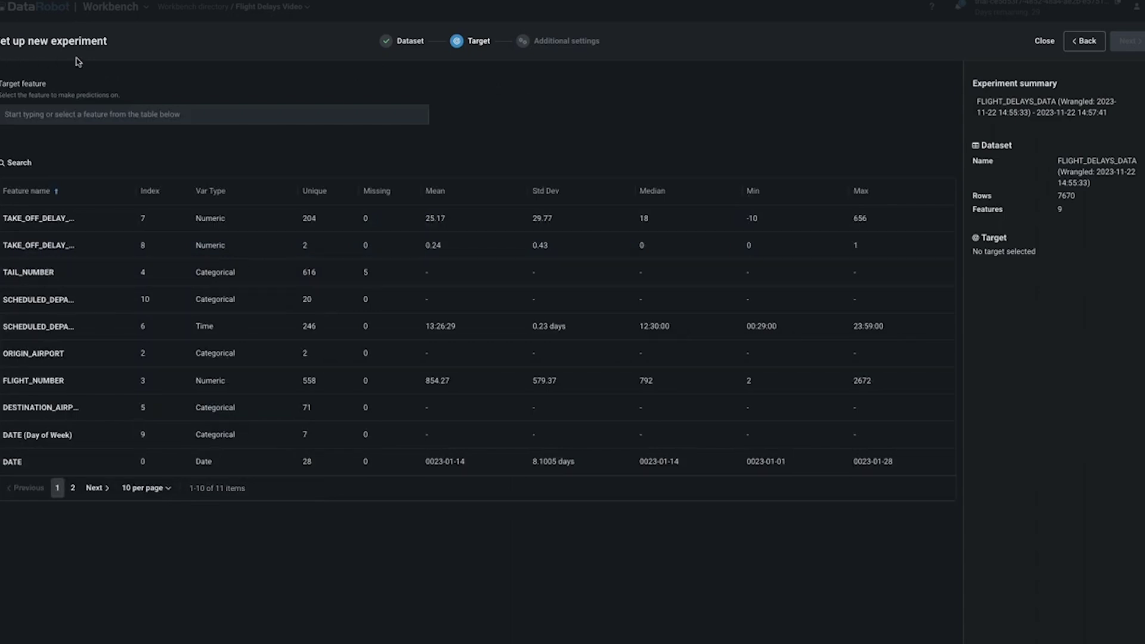
pyautogui.click(105, 114)
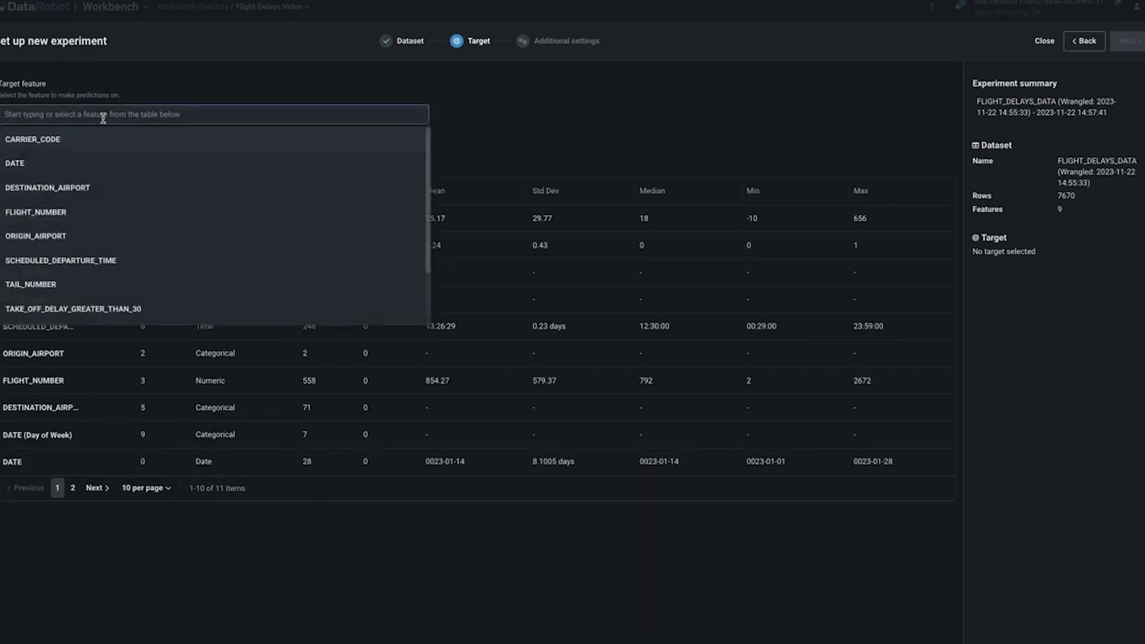
pyautogui.click(85, 310)
# Switch the modeling mode to Comprehensive Autopilot and continue to the additional settings
pyautogui.click(60, 238)
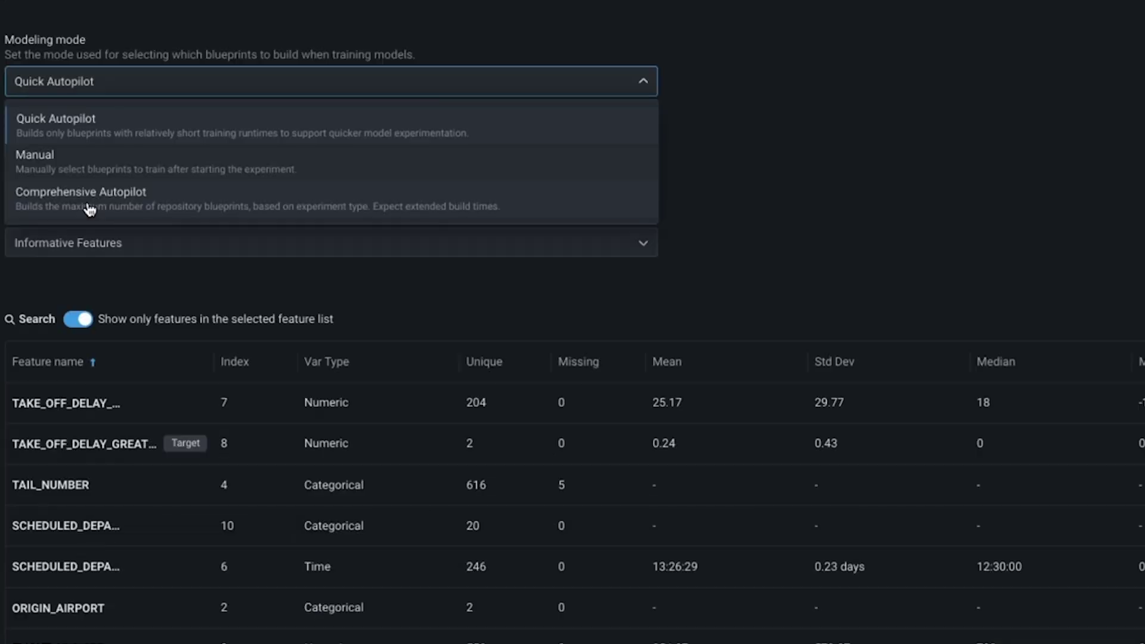
pyautogui.click(87, 206)
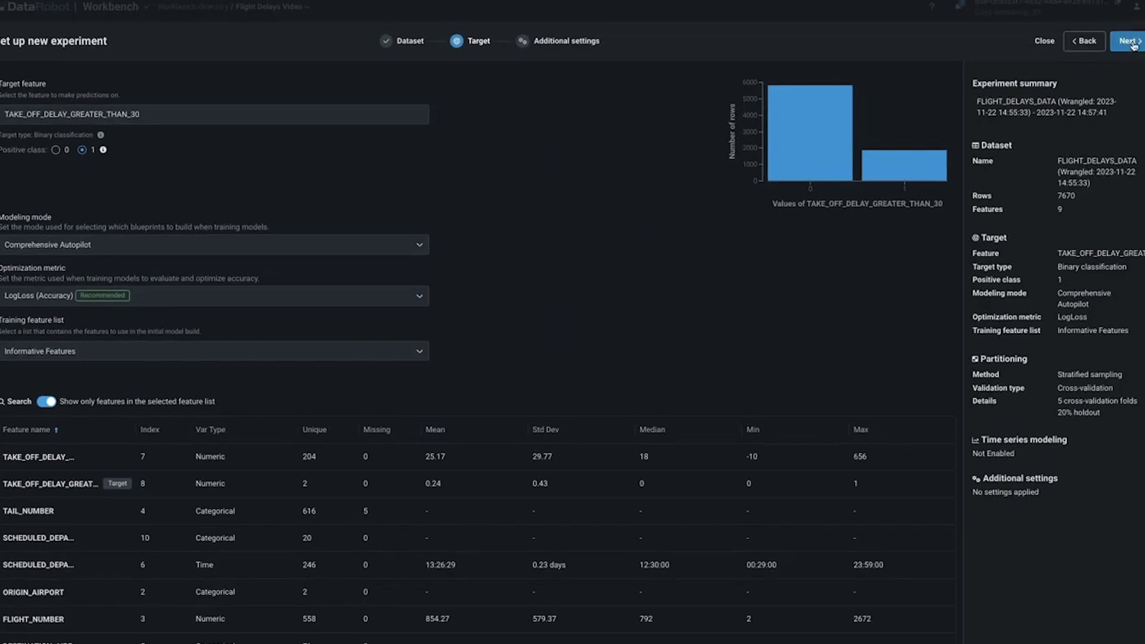
pyautogui.click(1131, 42)
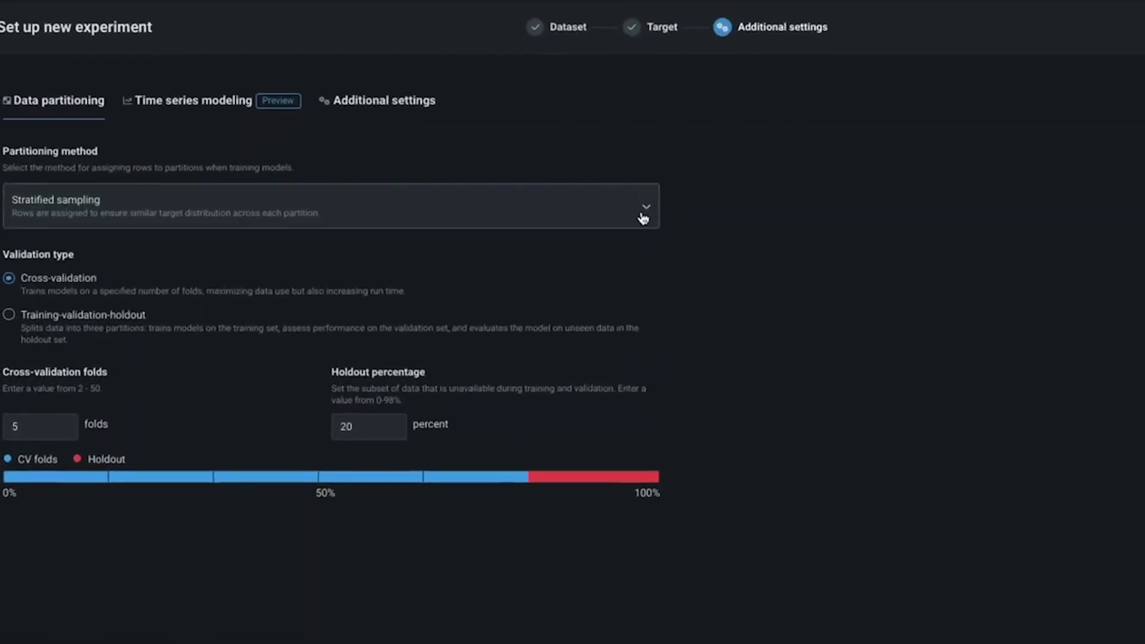
# Review stratified 5-fold cross-validation with 20% holdout, then launch Autopilot training
pyautogui.click(643, 217)
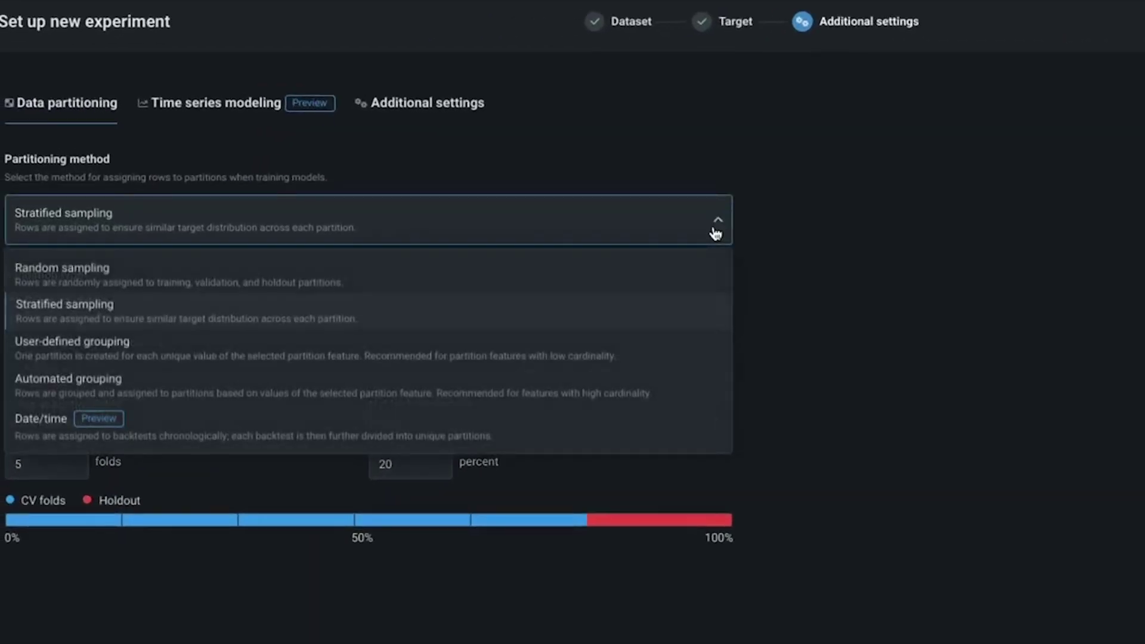
pyautogui.click(716, 232)
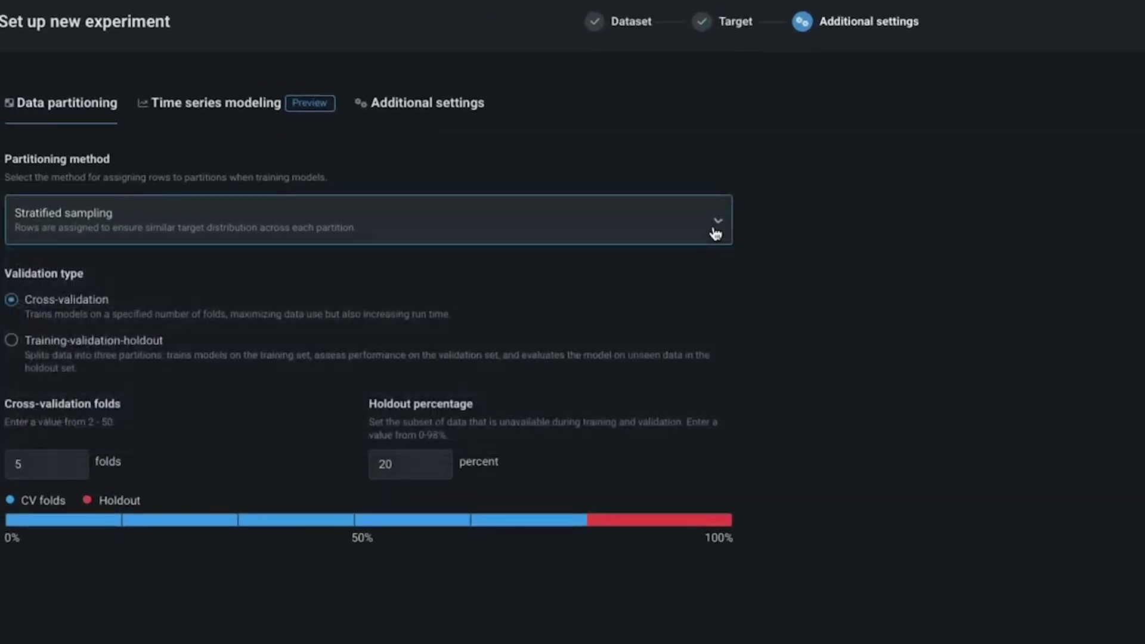
pyautogui.click(444, 105)
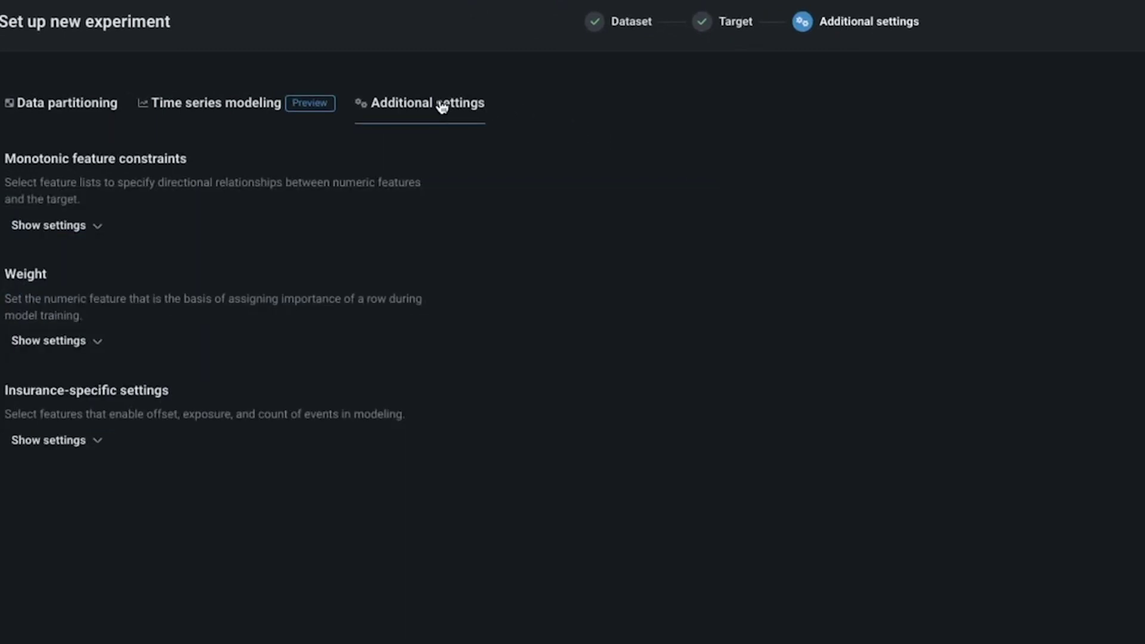
pyautogui.click(70, 113)
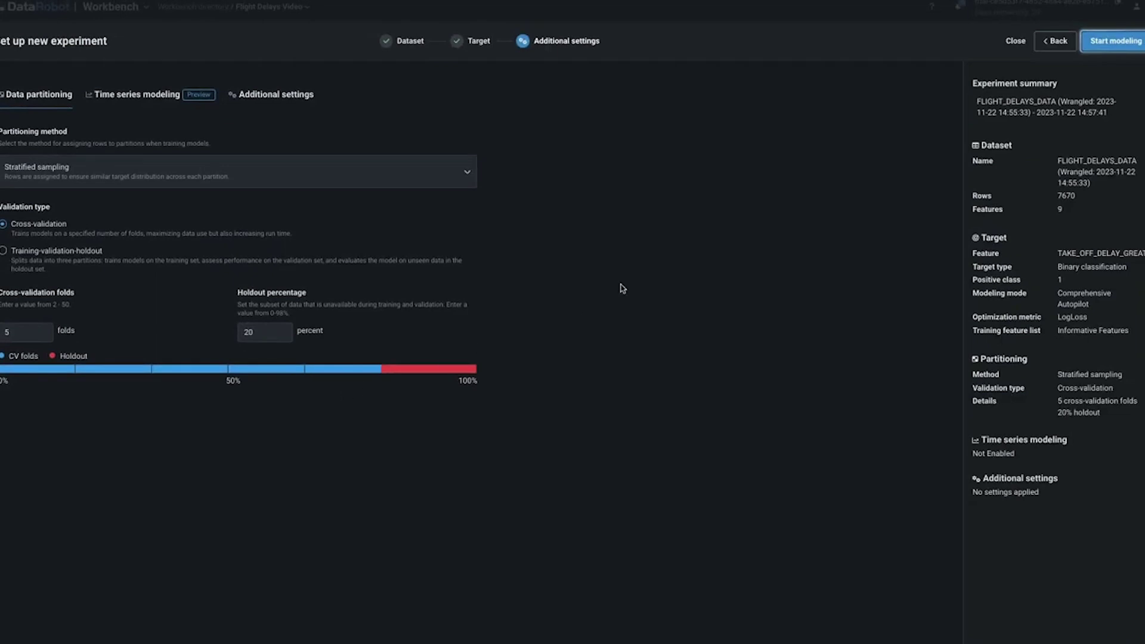
pyautogui.click(1119, 43)
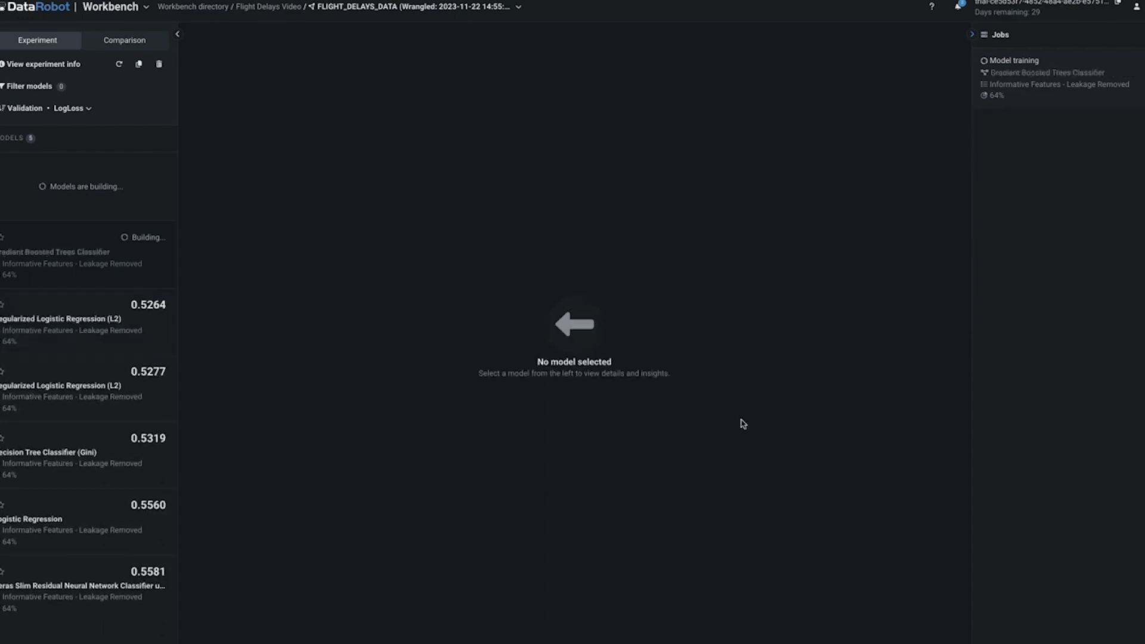
# Browse Leaderboard model overviews, ending on the Early Stopping XGBoost model
pyautogui.click(66, 351)
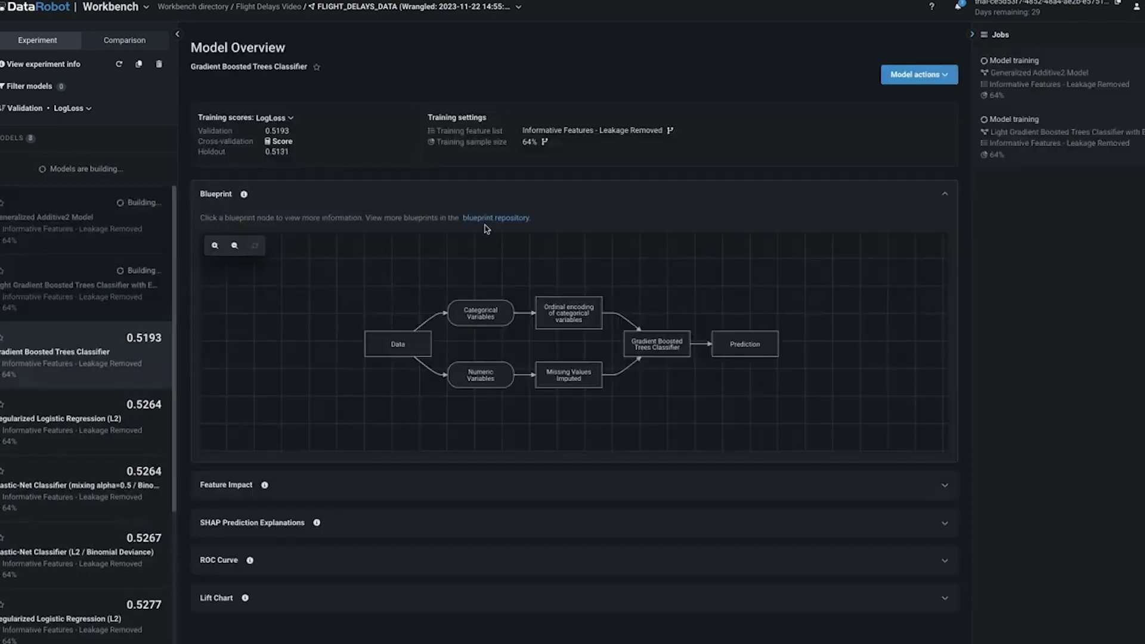
pyautogui.click(59, 486)
pyautogui.click(42, 426)
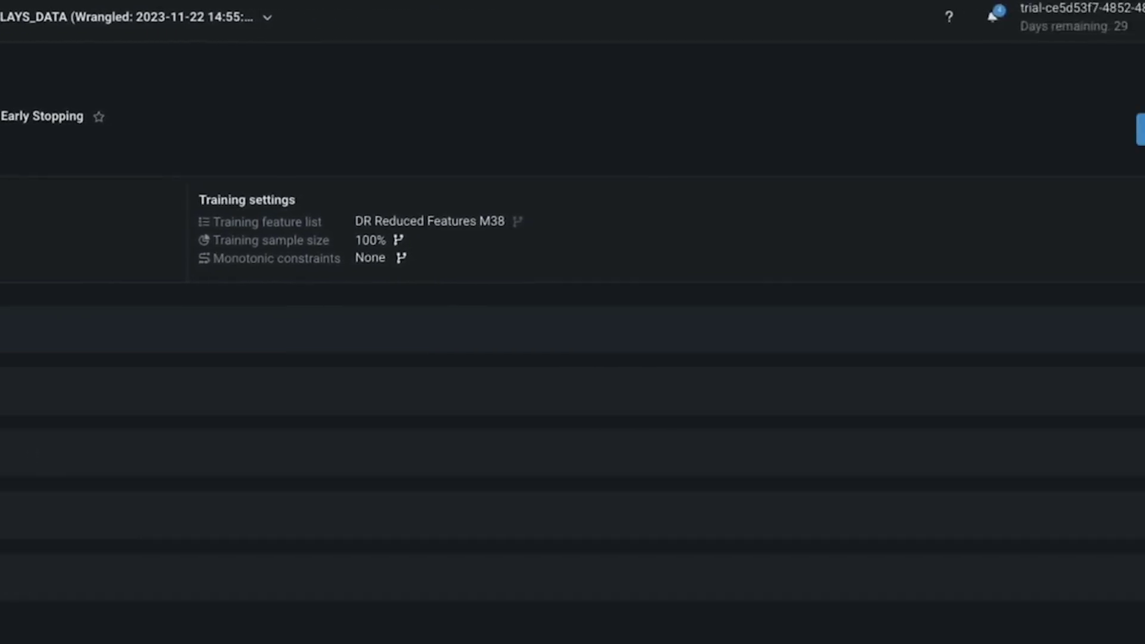
# Register the Early Stopping model as a new registered model, adding an empty tag row
pyautogui.click(1079, 133)
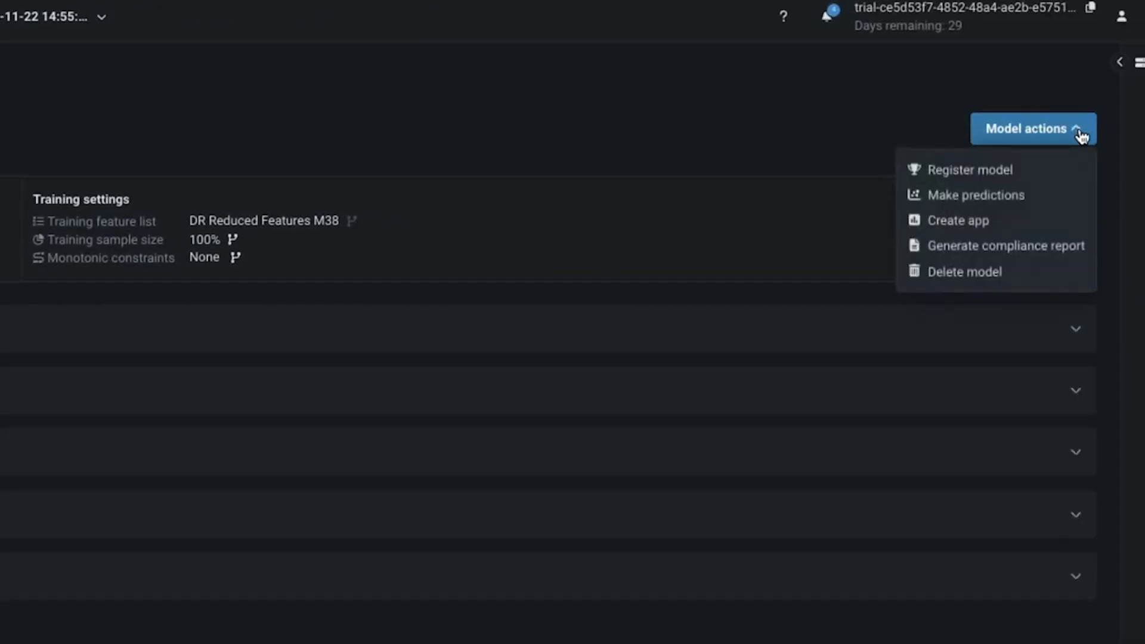
pyautogui.click(1006, 172)
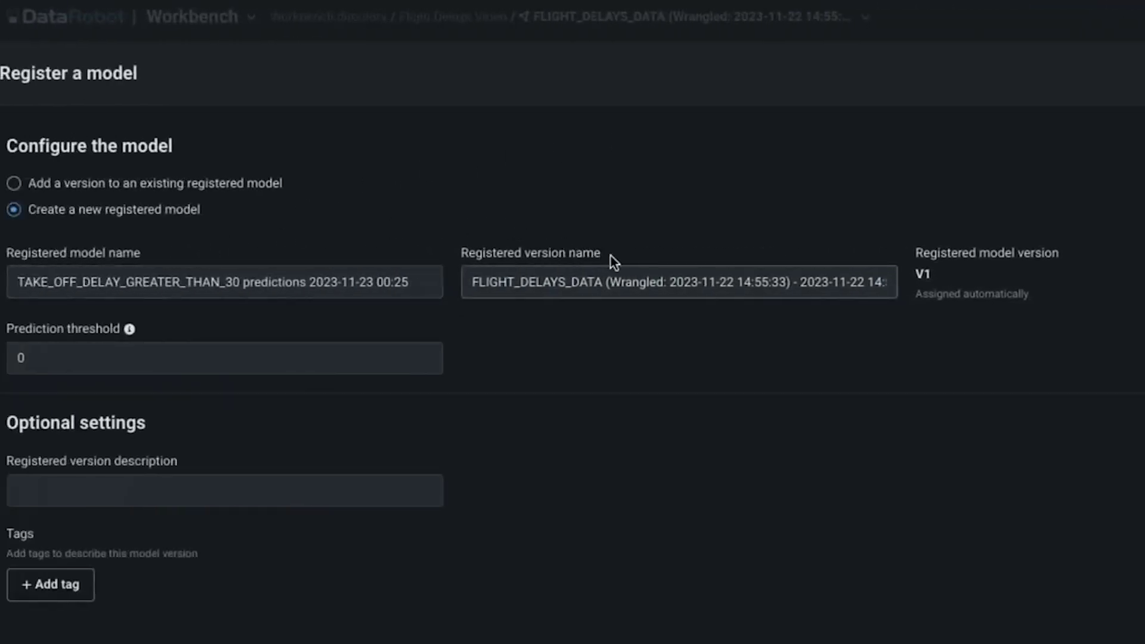
pyautogui.click(14, 185)
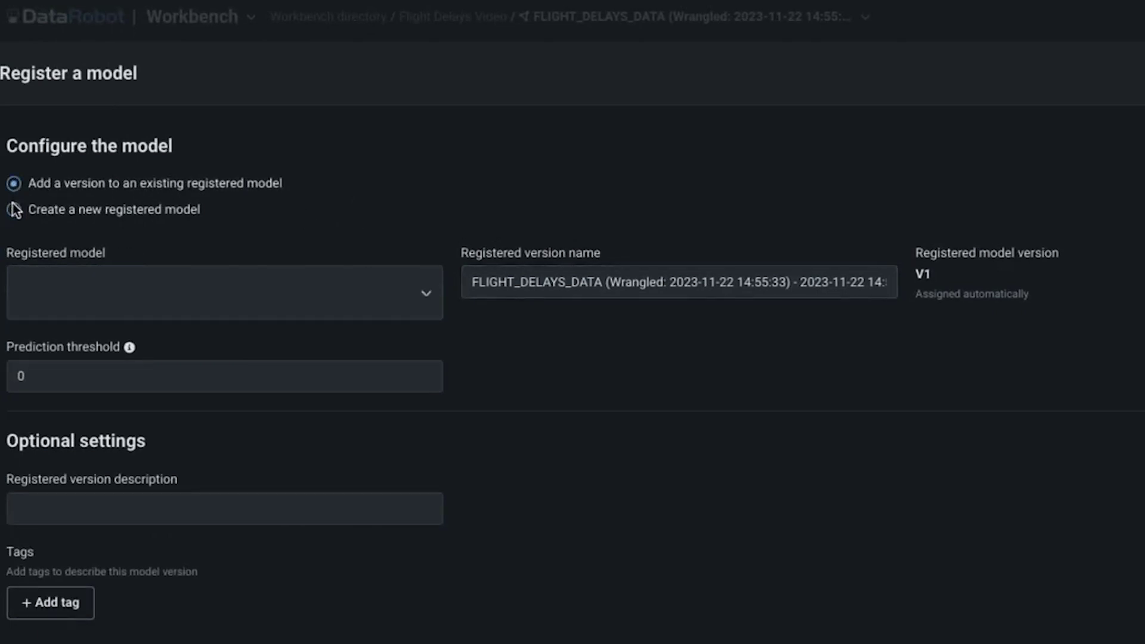
pyautogui.click(14, 211)
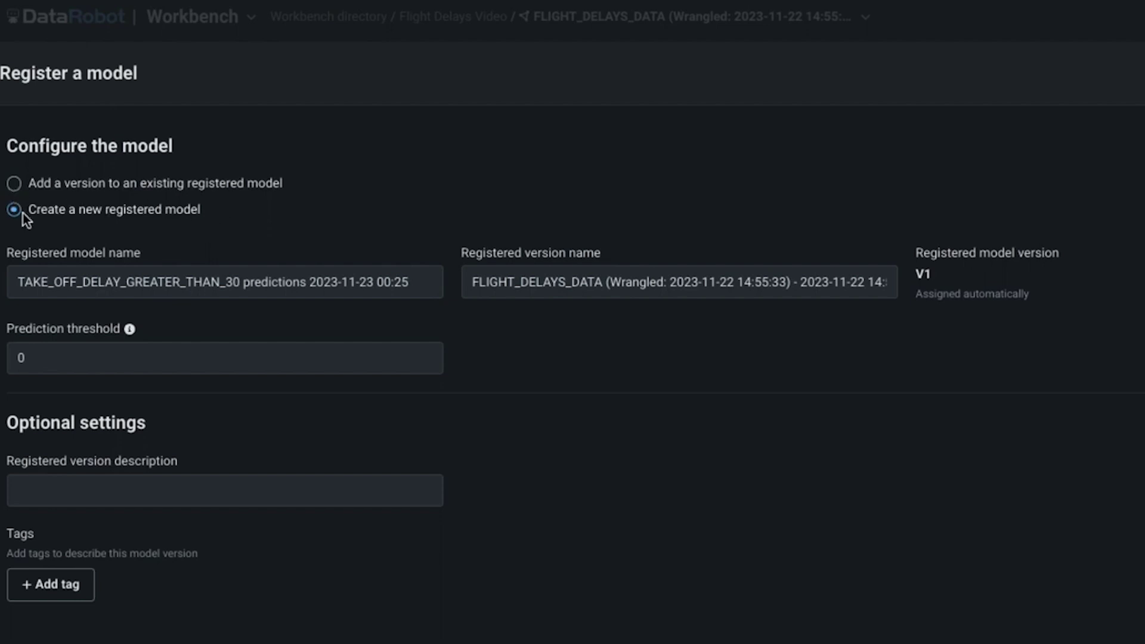
pyautogui.click(54, 585)
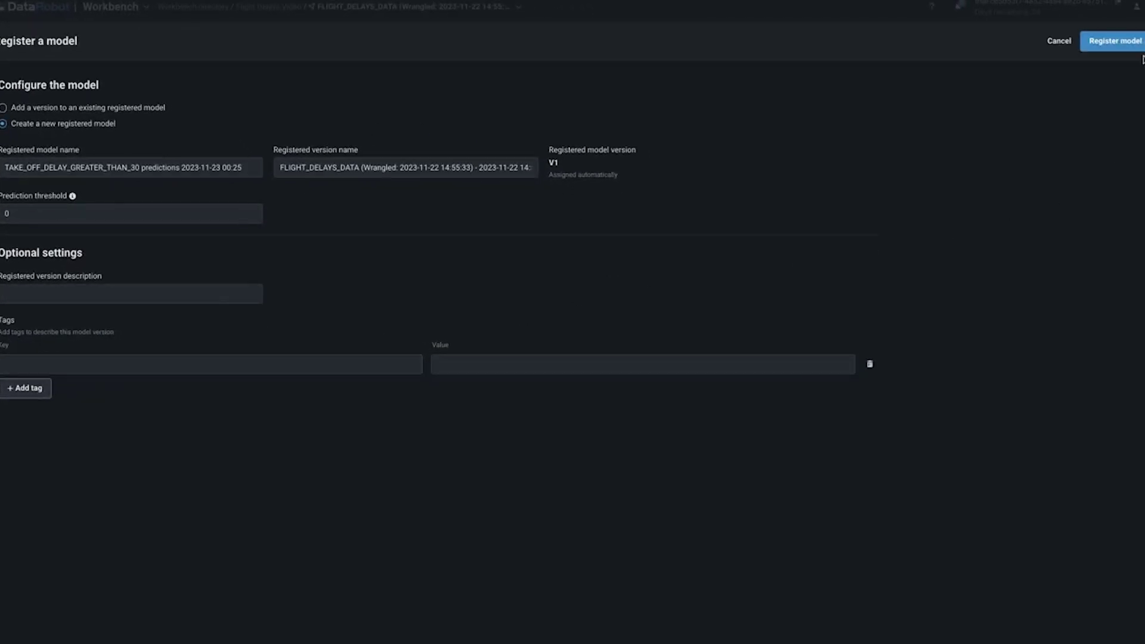
pyautogui.click(1116, 43)
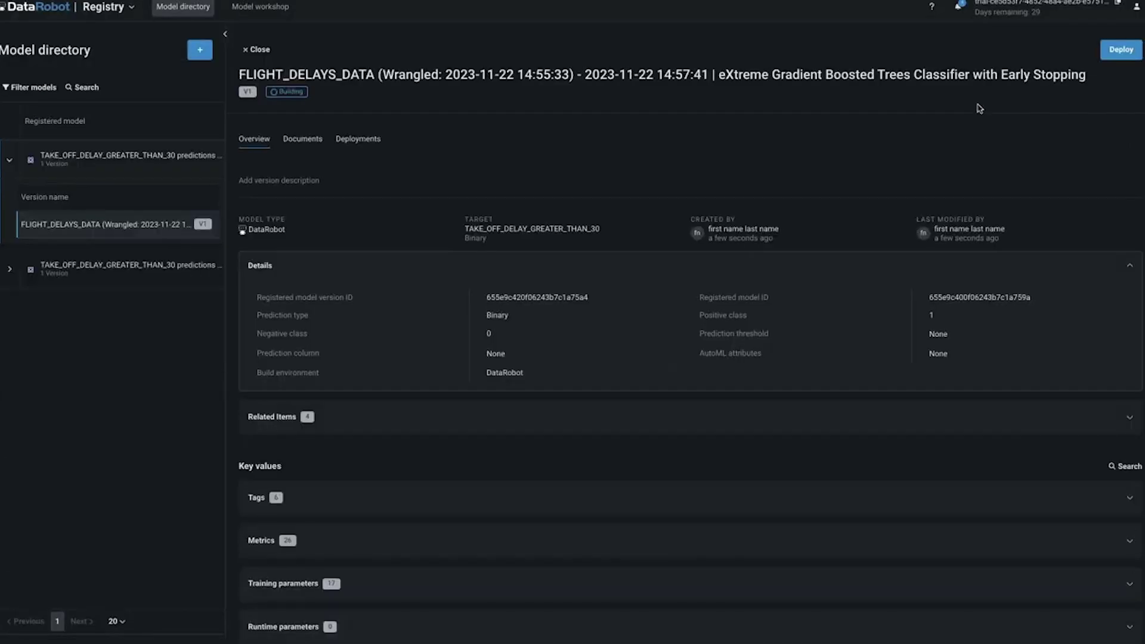
# Re-expand the registered model and inspect version V1's training parameters
pyautogui.click(9, 162)
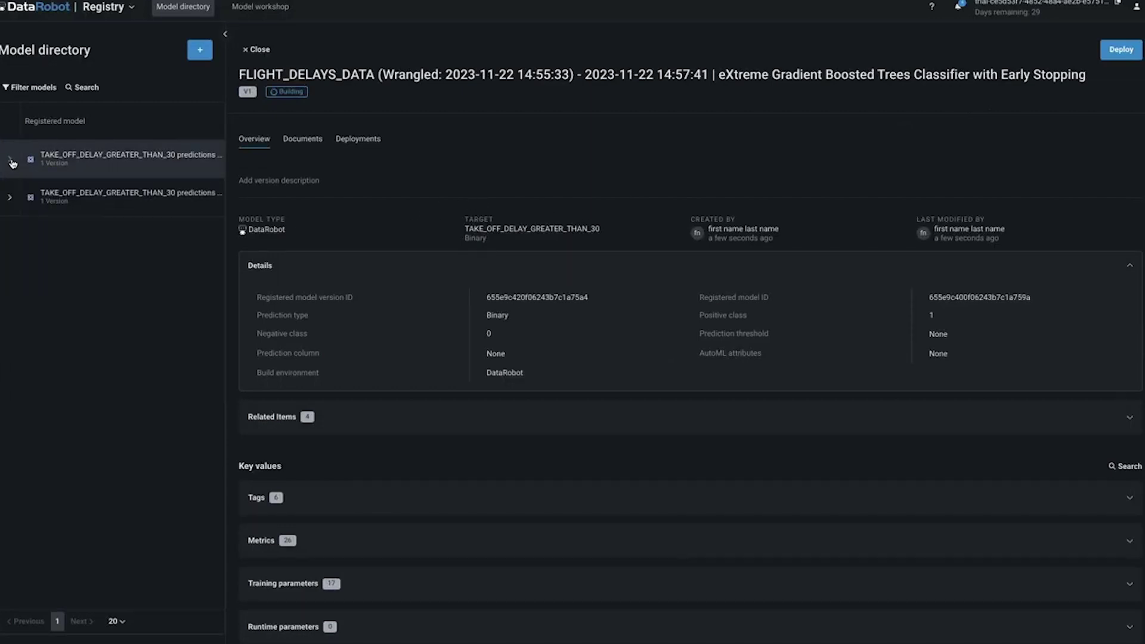
pyautogui.click(11, 163)
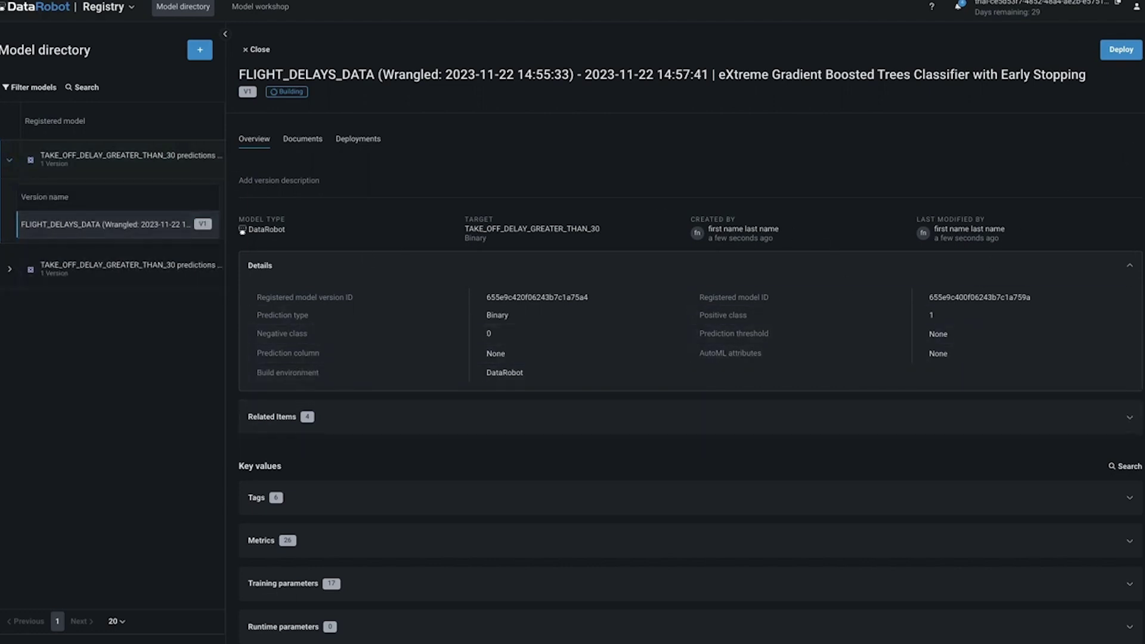
pyautogui.scroll(-1, 1136, 236)
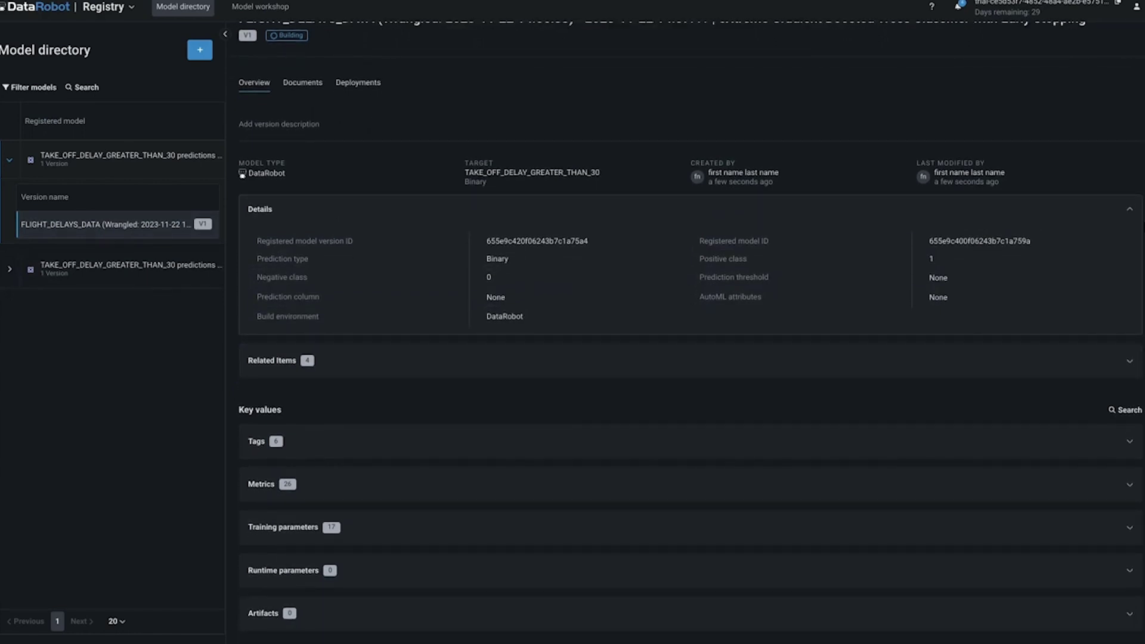
pyautogui.click(594, 531)
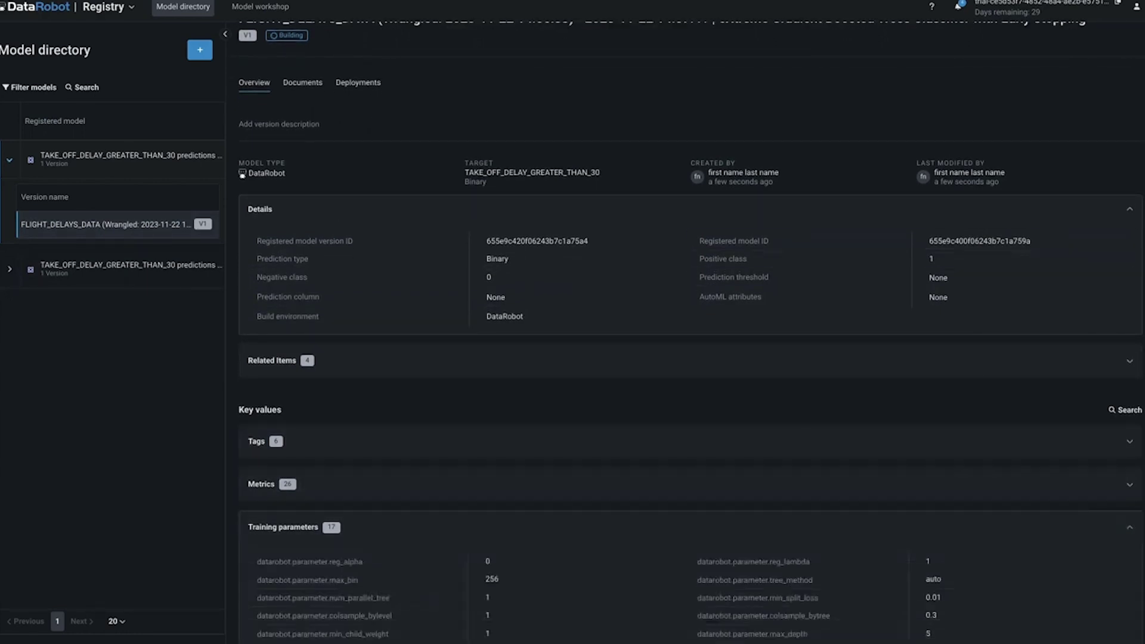
pyautogui.scroll(-3, 690, 332)
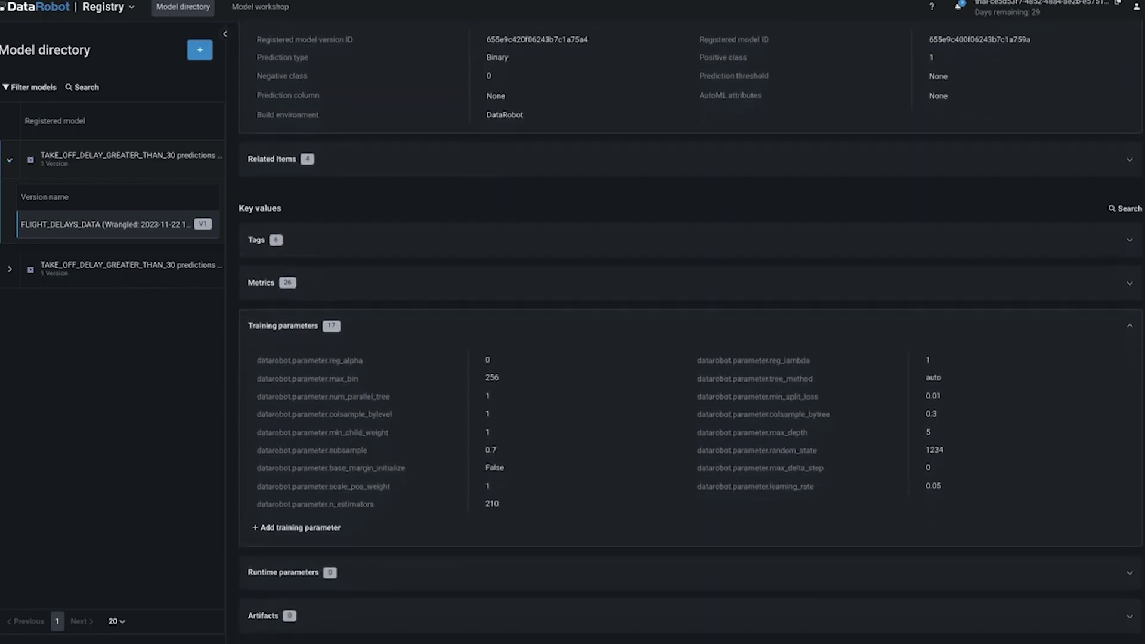
pyautogui.scroll(4, 1129, 345)
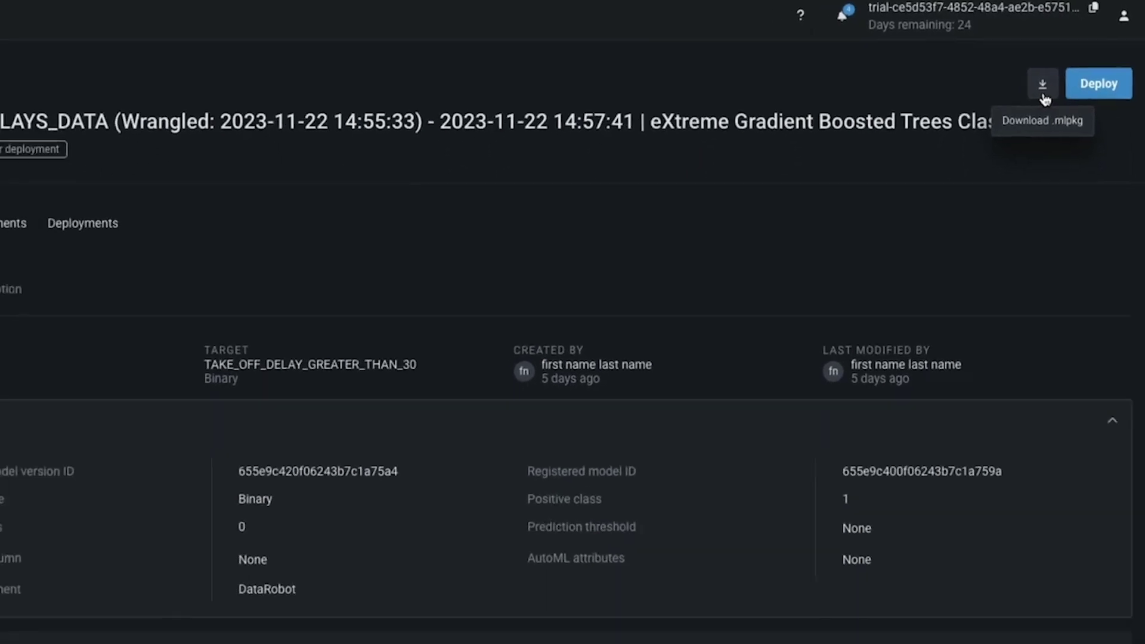
# Deploy version V1 to My Trial Environment after reviewing the advanced options
pyautogui.click(1116, 57)
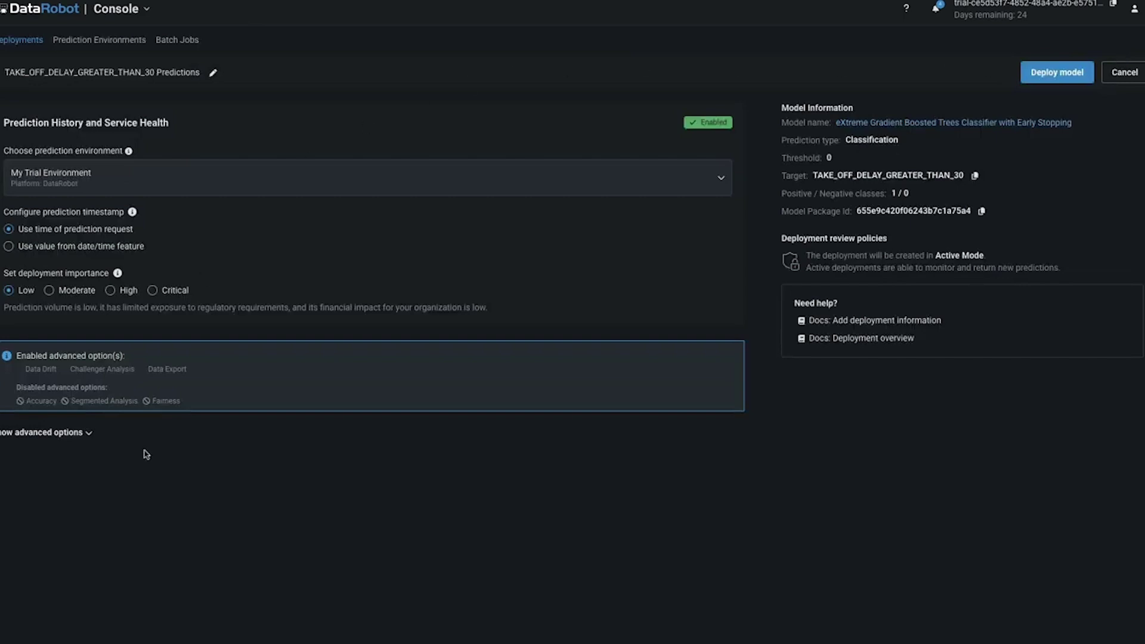
pyautogui.click(721, 182)
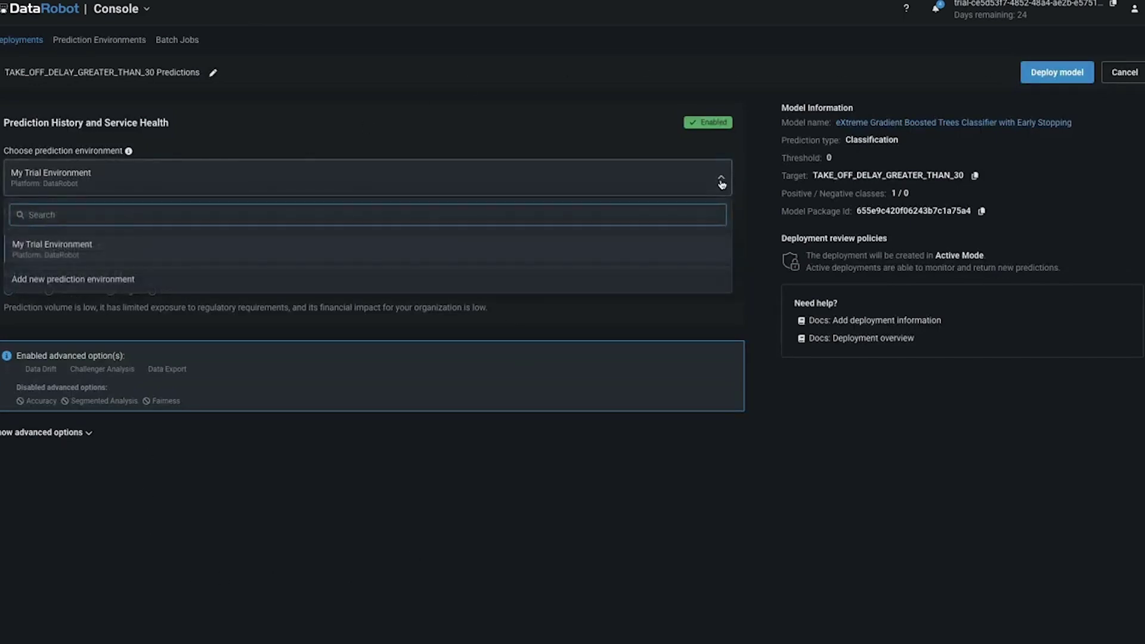
pyautogui.click(720, 182)
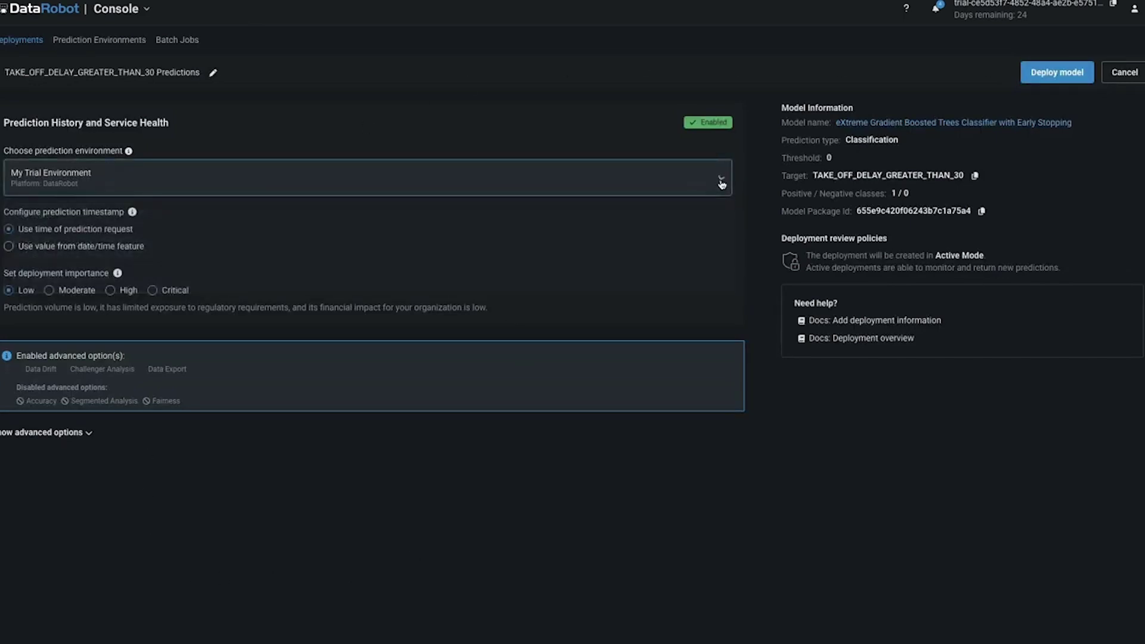
pyautogui.click(85, 434)
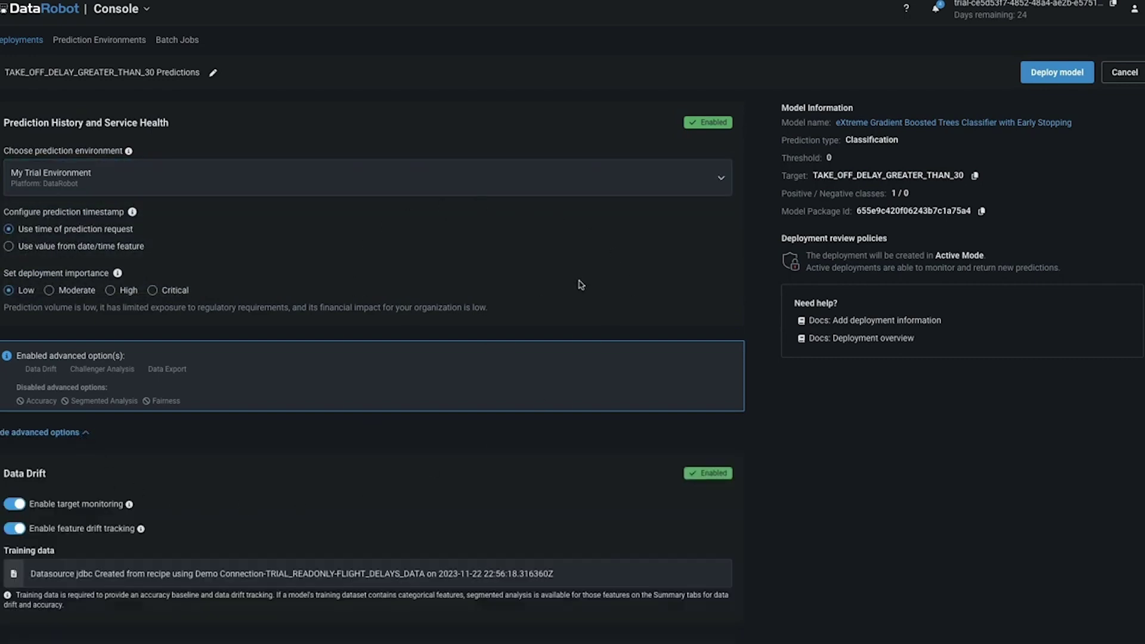
pyautogui.click(1048, 81)
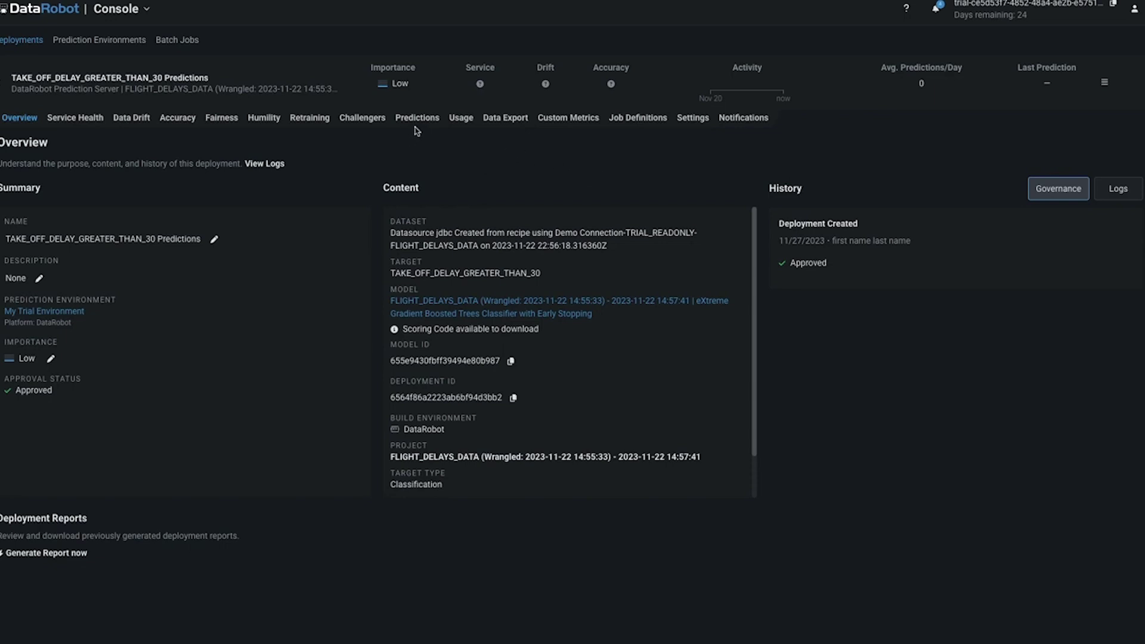
# Go to the deployment's Predictions > Job Definitions page
pyautogui.moveTo(420, 124)
pyautogui.moveTo(310, 128)
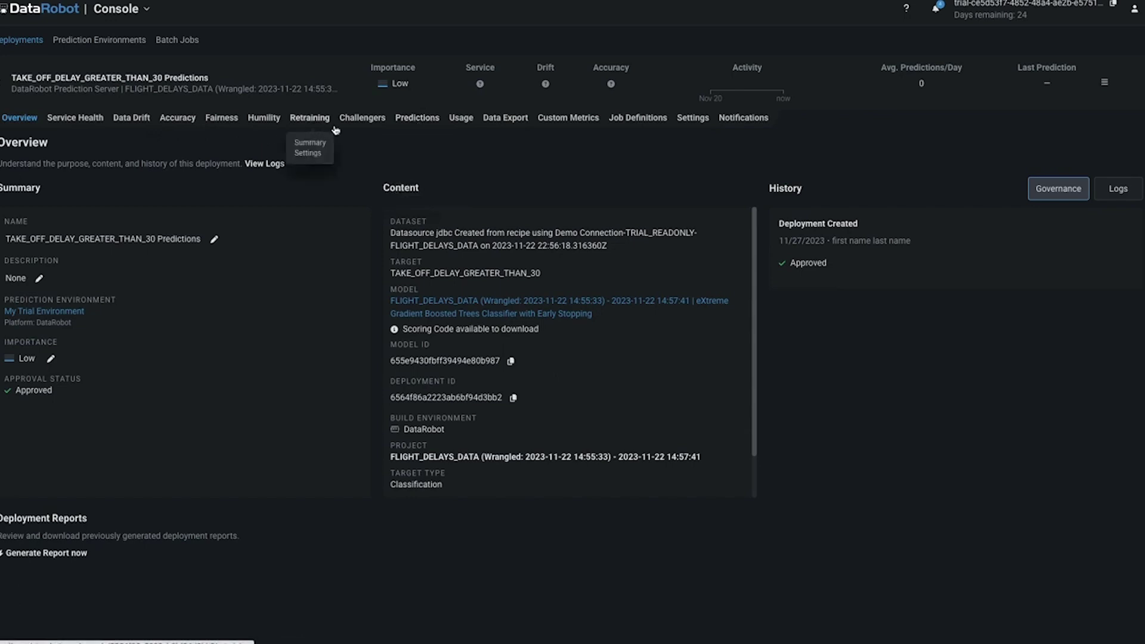
pyautogui.moveTo(369, 125)
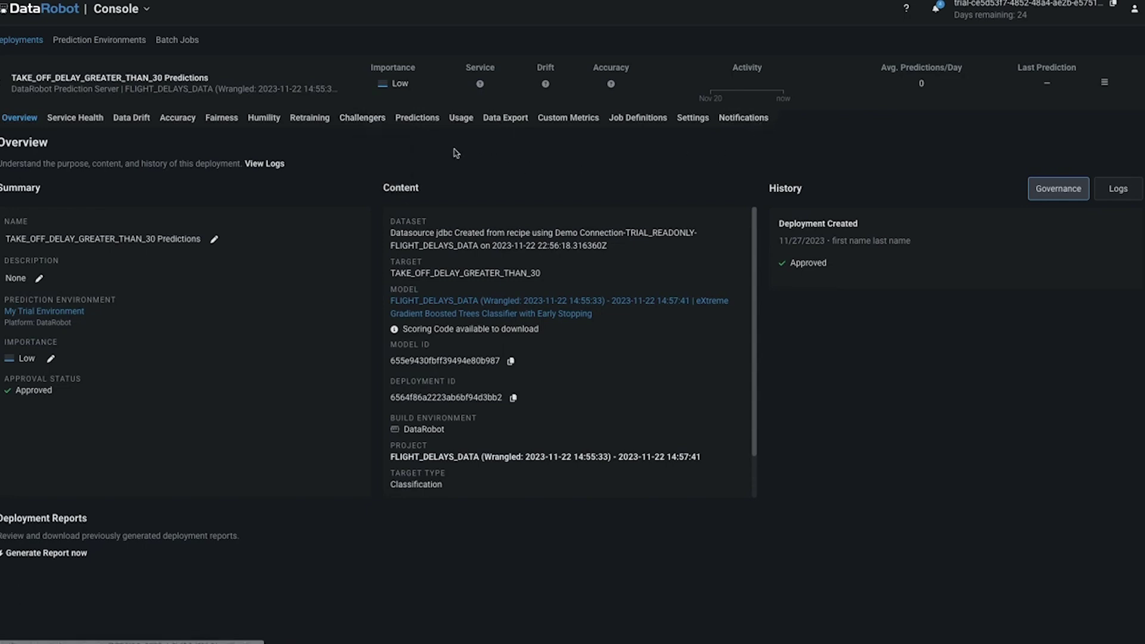
pyautogui.click(417, 119)
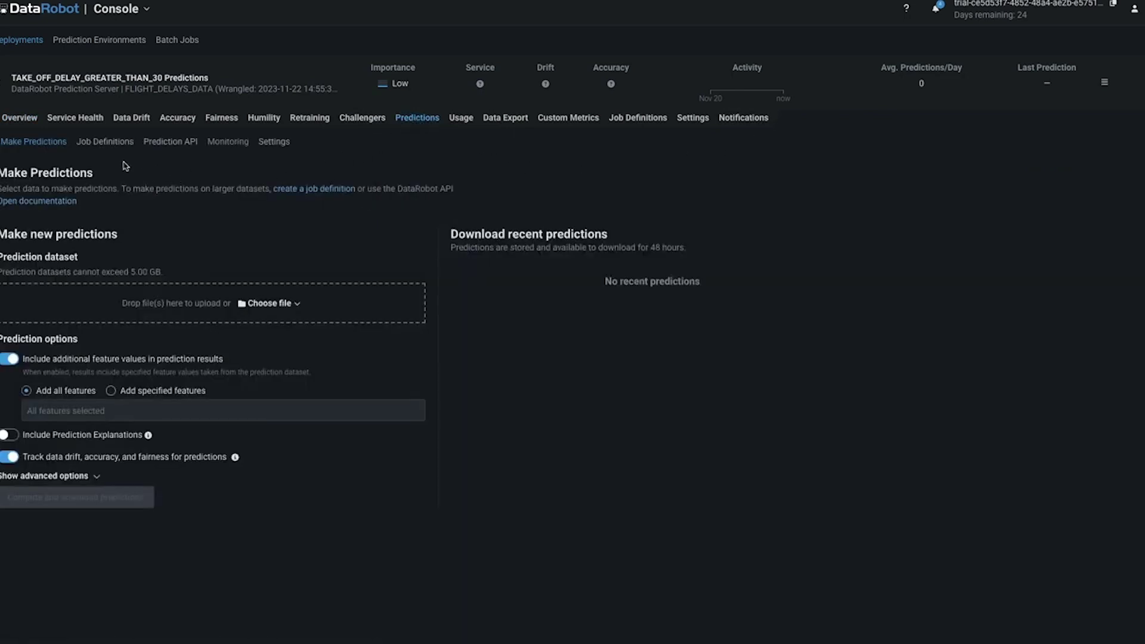
pyautogui.click(112, 144)
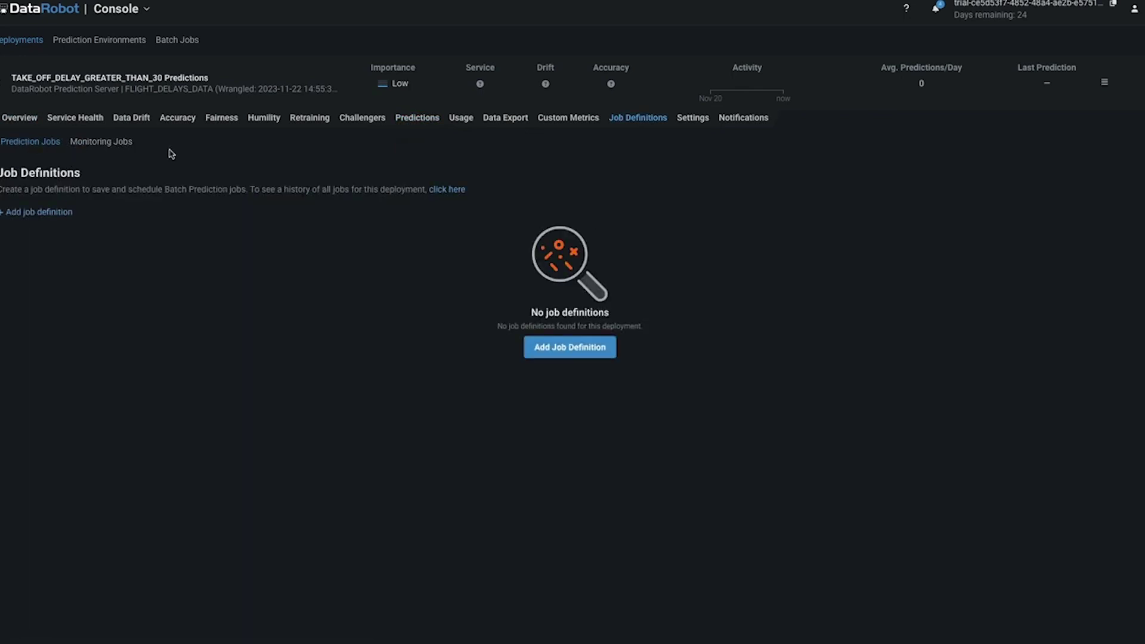
# Start a new prediction job definition, keeping JDBC as the source type
pyautogui.click(57, 213)
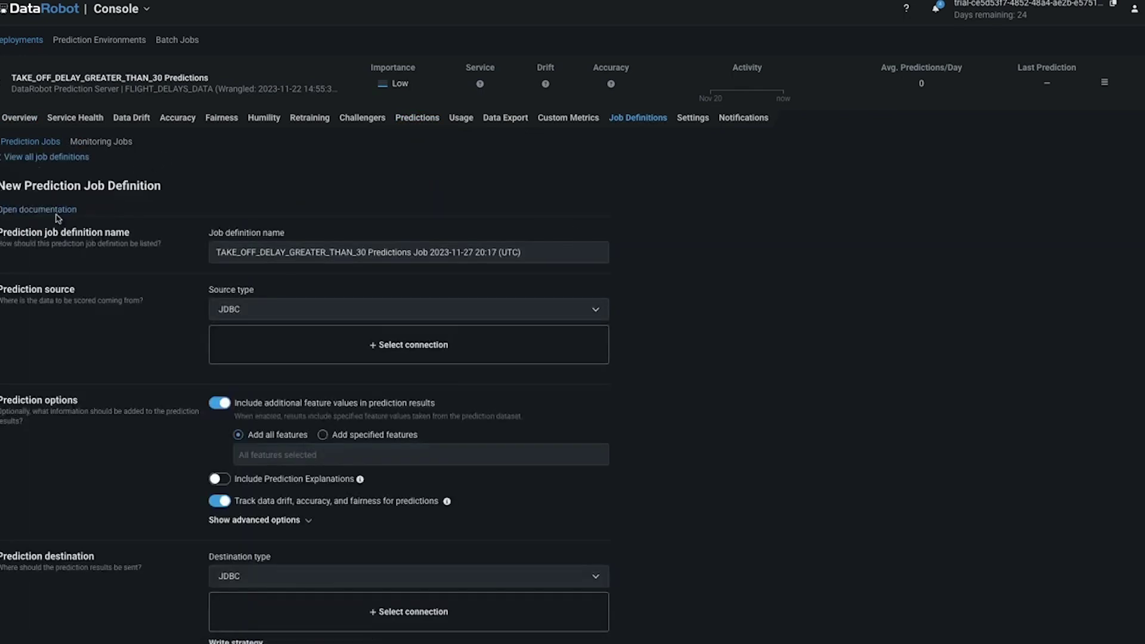
pyautogui.click(596, 311)
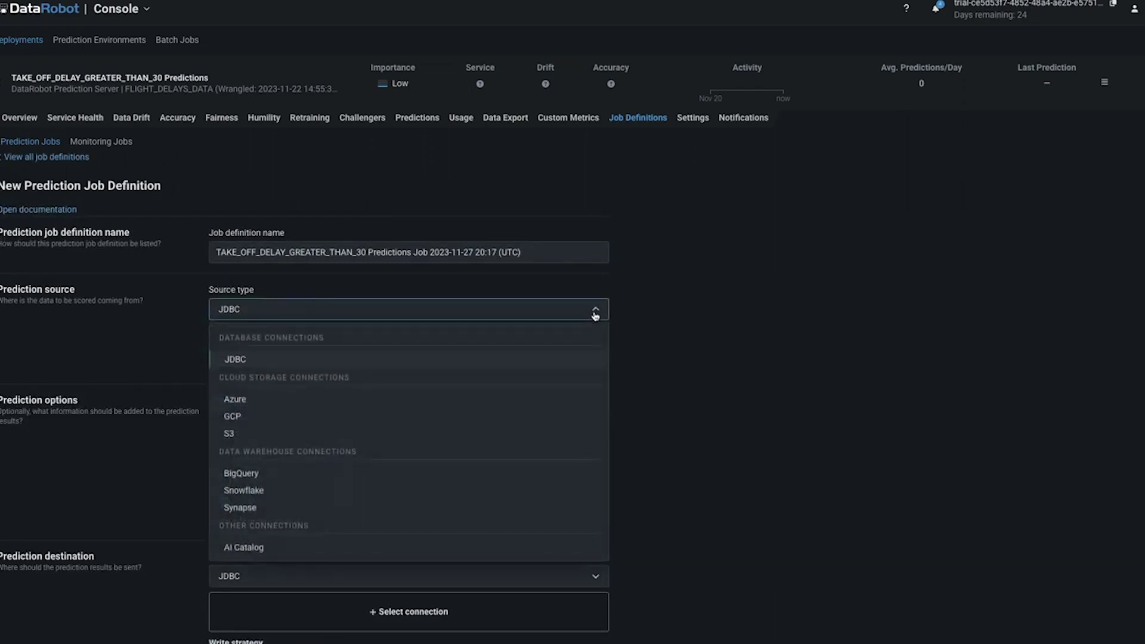
pyautogui.click(596, 314)
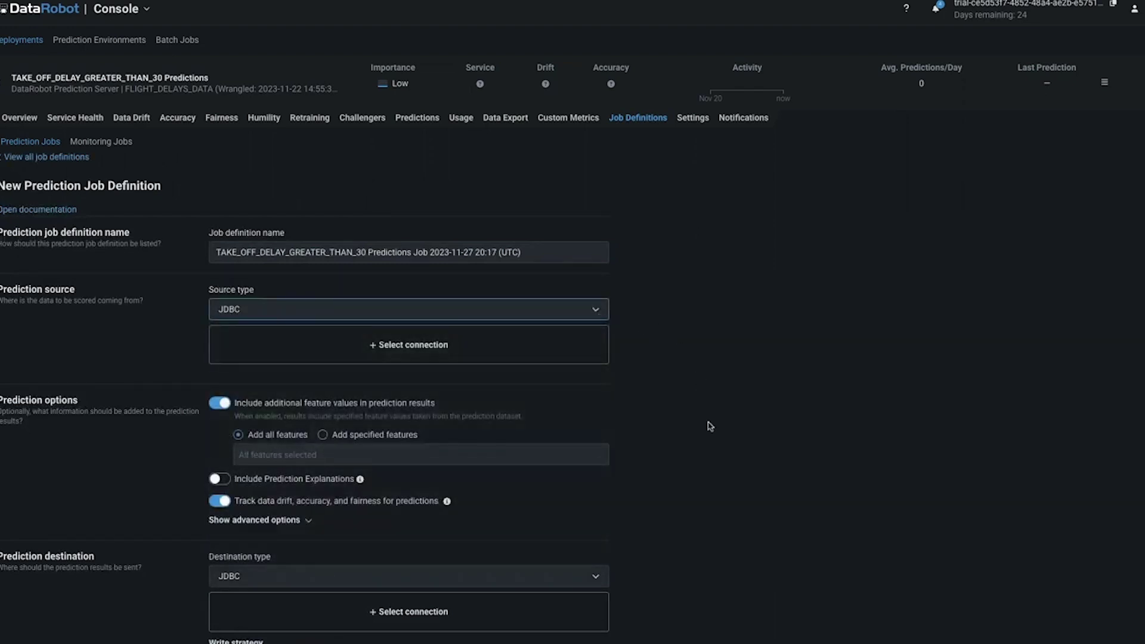
pyautogui.scroll(-3, 708, 429)
# Check the destination types, then switch to the deployment's Make Predictions page
pyautogui.click(595, 395)
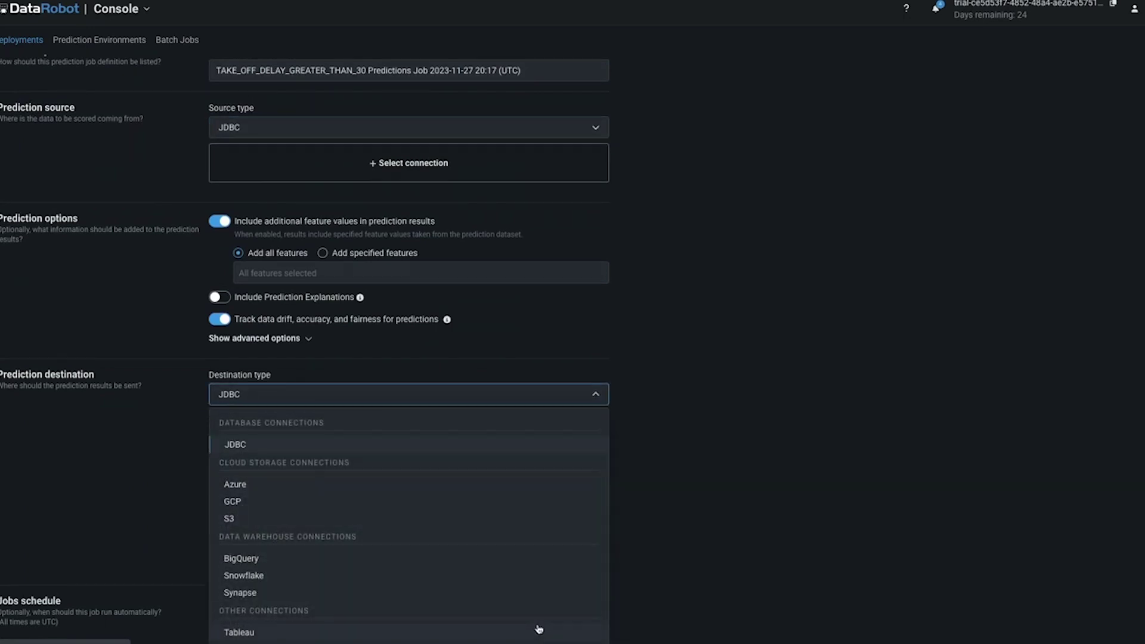
pyautogui.scroll(3, 675, 319)
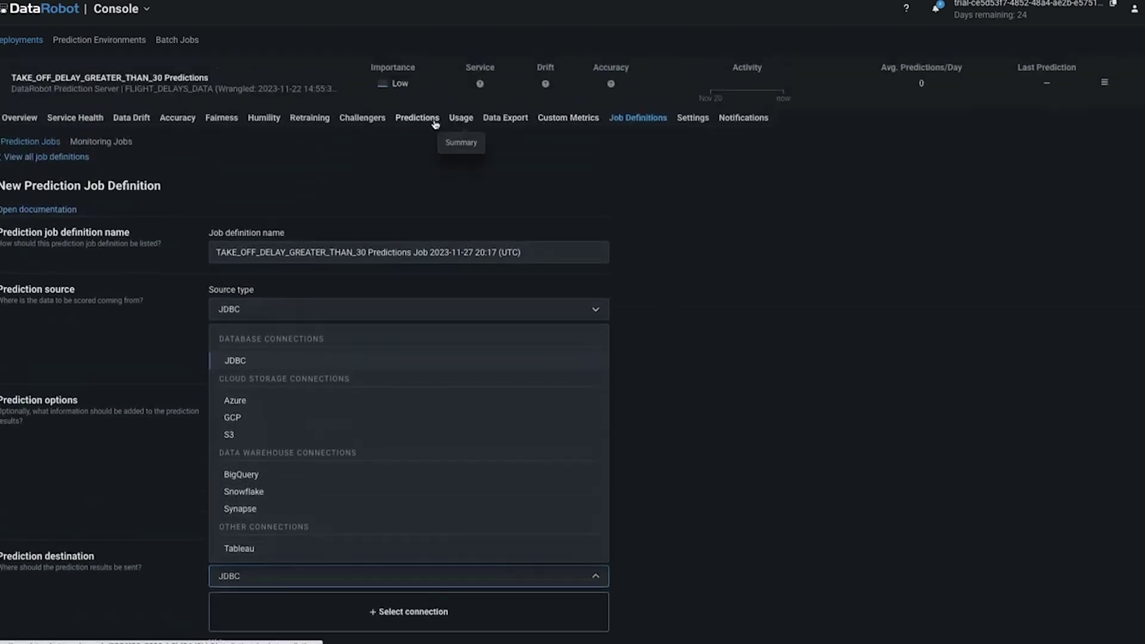
pyautogui.moveTo(436, 123)
pyautogui.click(424, 146)
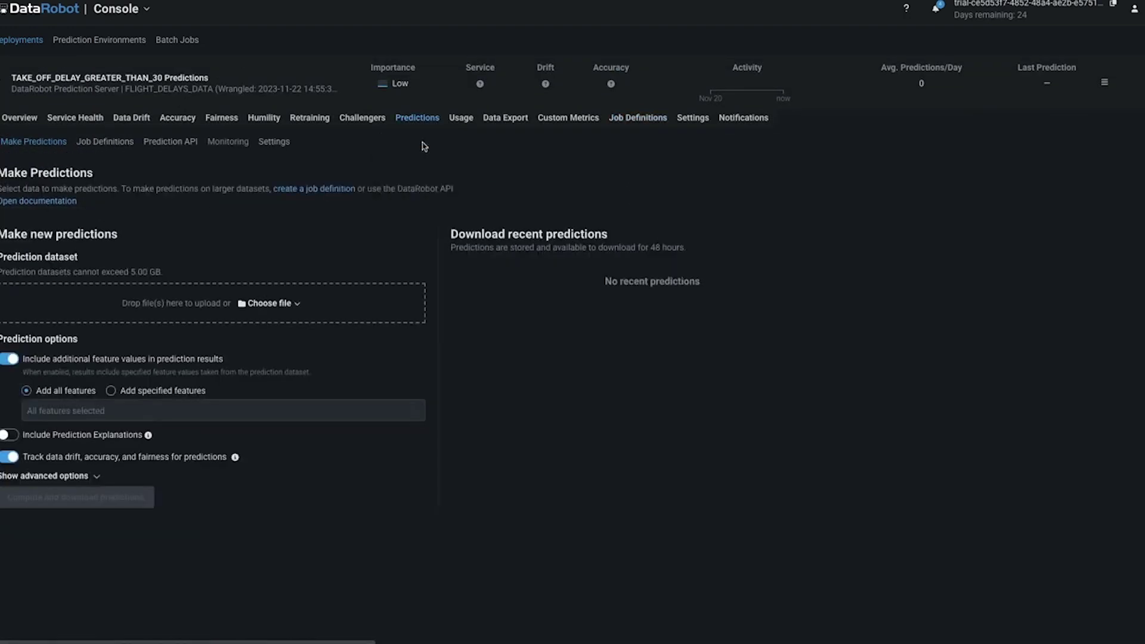
# Pick FLIGHT_DELAYS_SCORING_DATA from the AI Catalog as the scoring dataset, then compute and download predictions
pyautogui.click(295, 309)
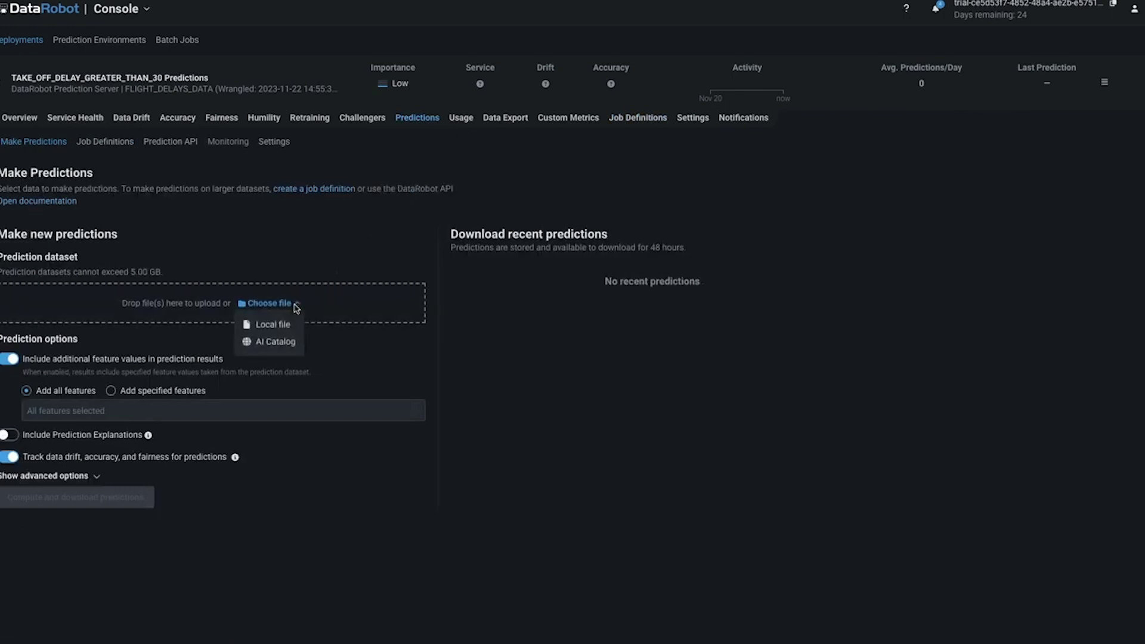
pyautogui.click(276, 342)
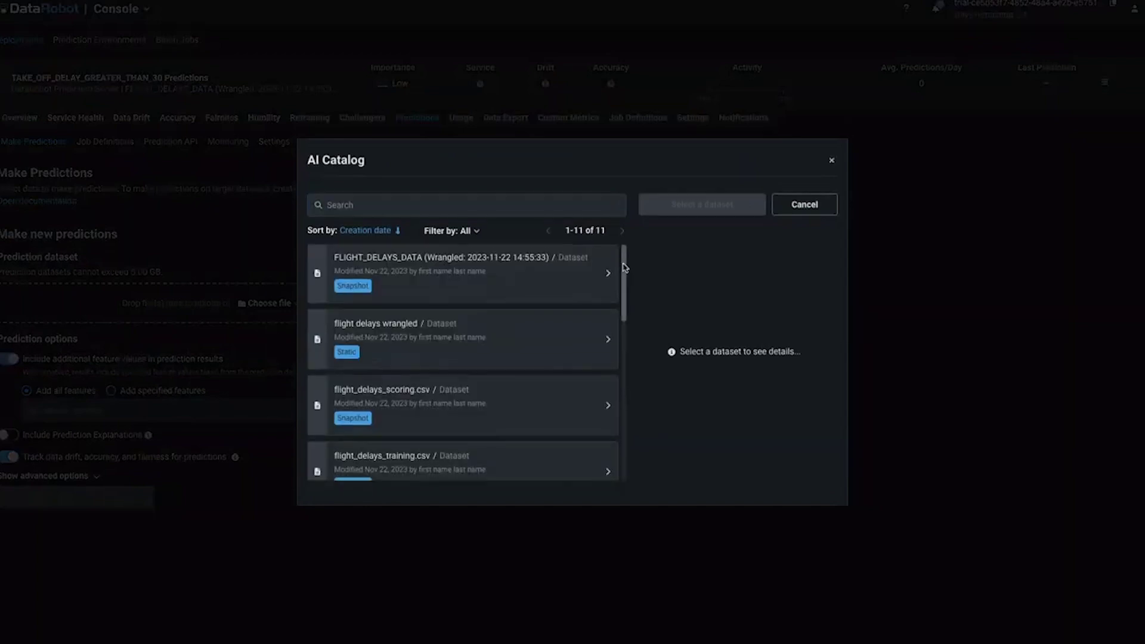
pyautogui.scroll(-4, 614, 334)
pyautogui.scroll(-5, 620, 368)
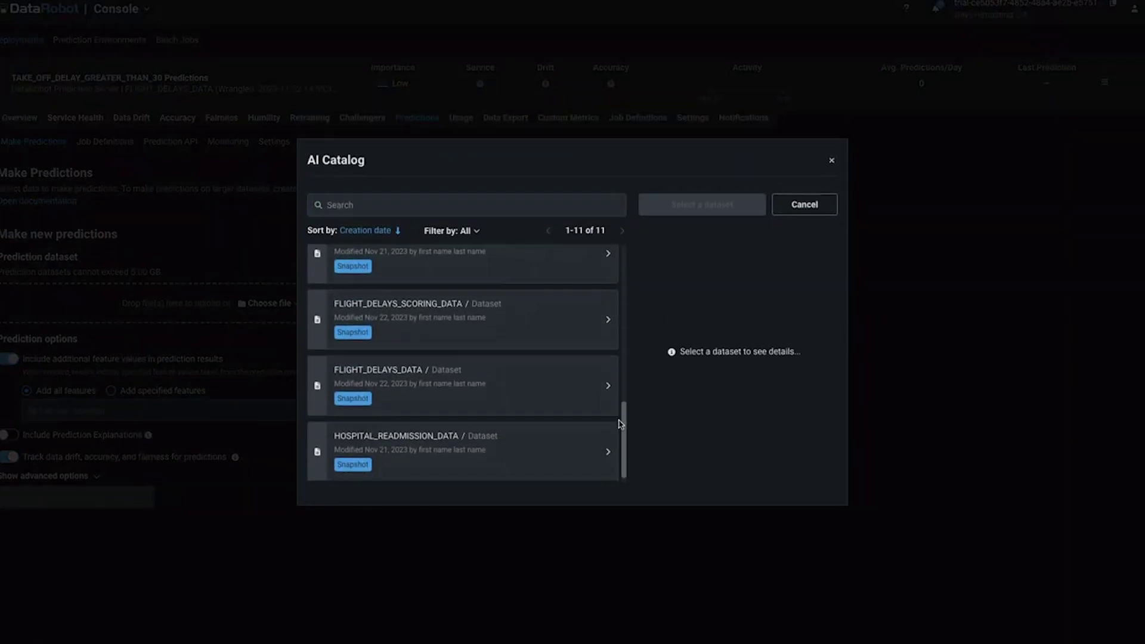
pyautogui.click(393, 325)
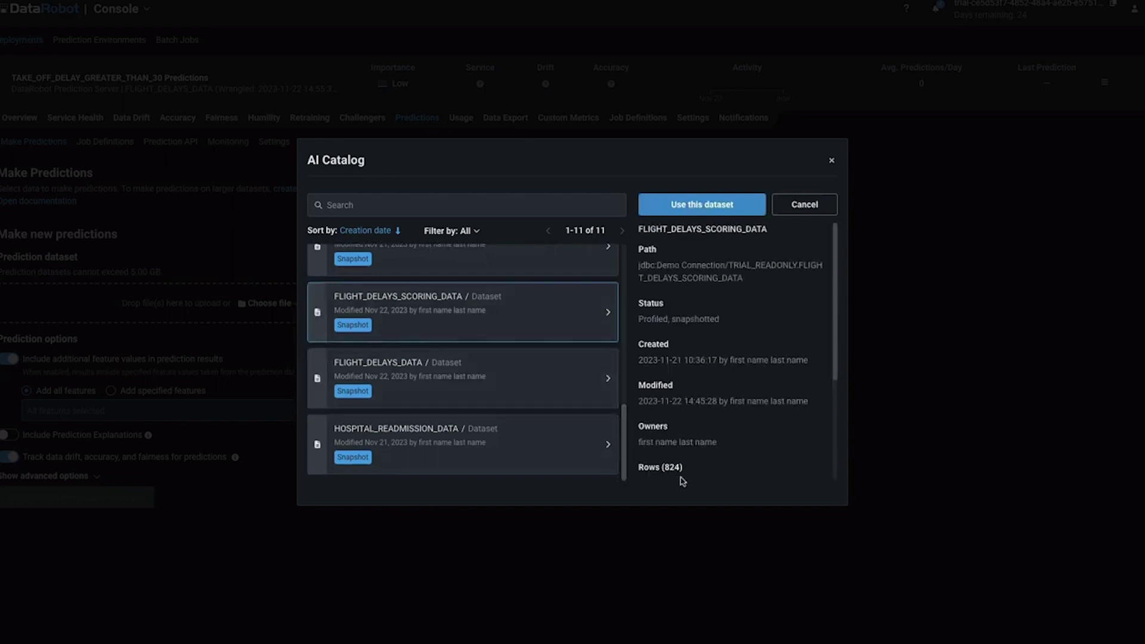
pyautogui.click(692, 206)
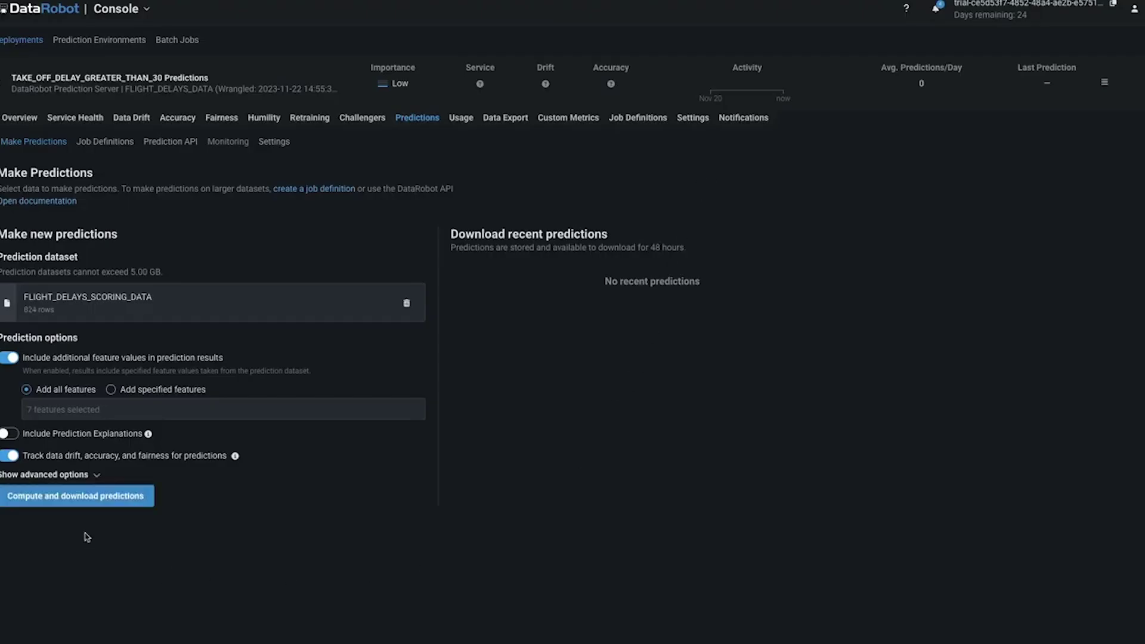
pyautogui.click(79, 505)
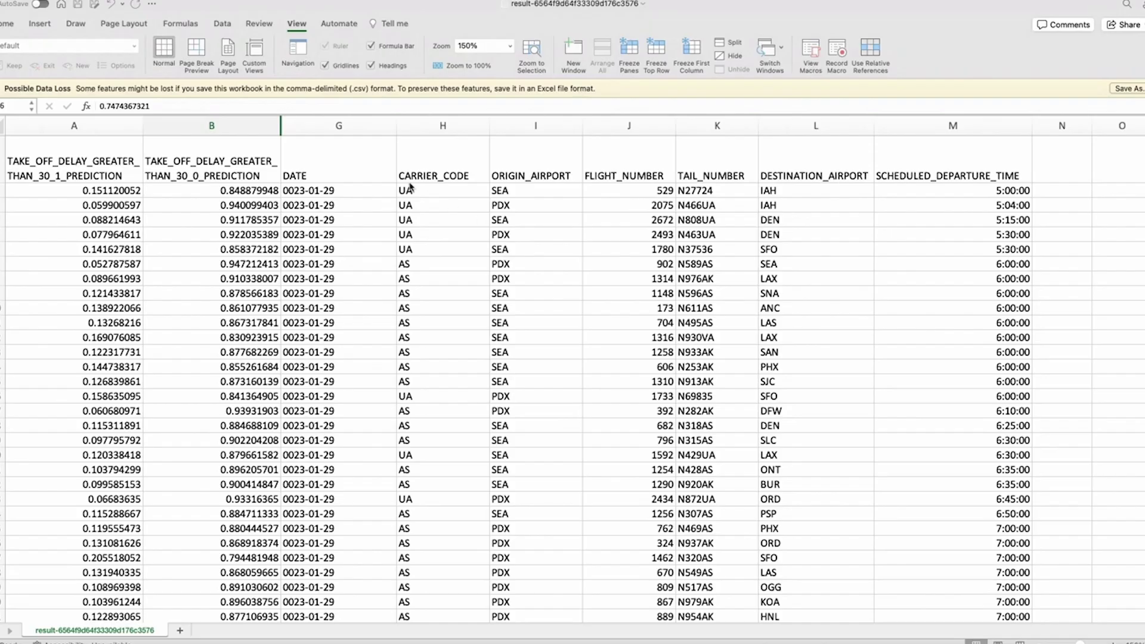
# Inspect the DATE, SCHEDULED_DEPARTURE_TIME, delay-probability and no-delay prediction columns in the results sheet
pyautogui.click(349, 127)
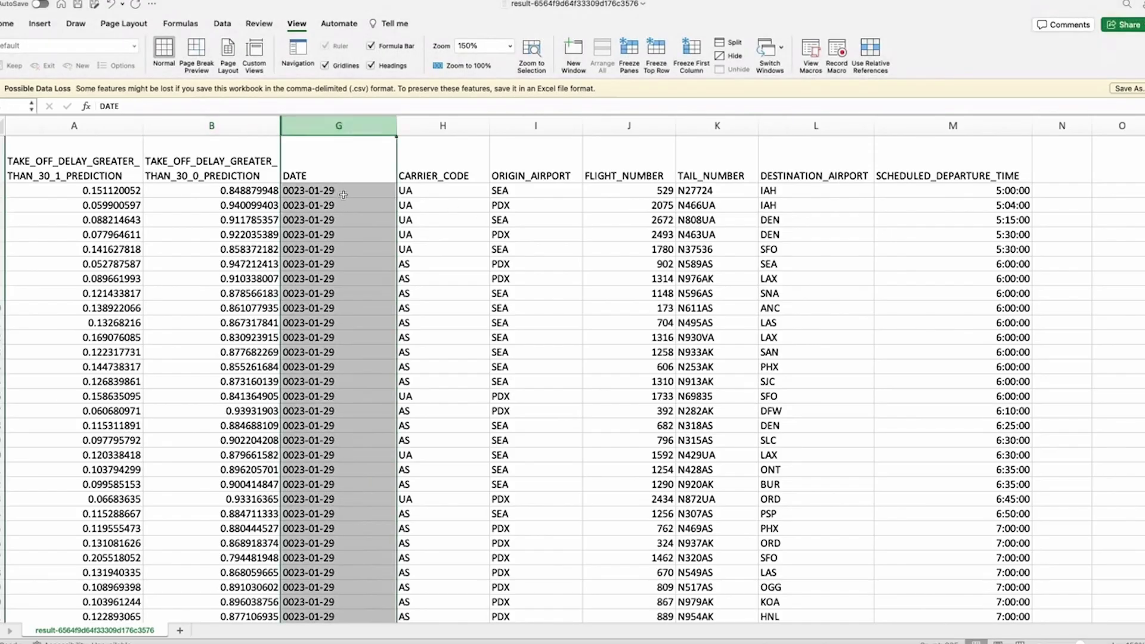
pyautogui.click(961, 127)
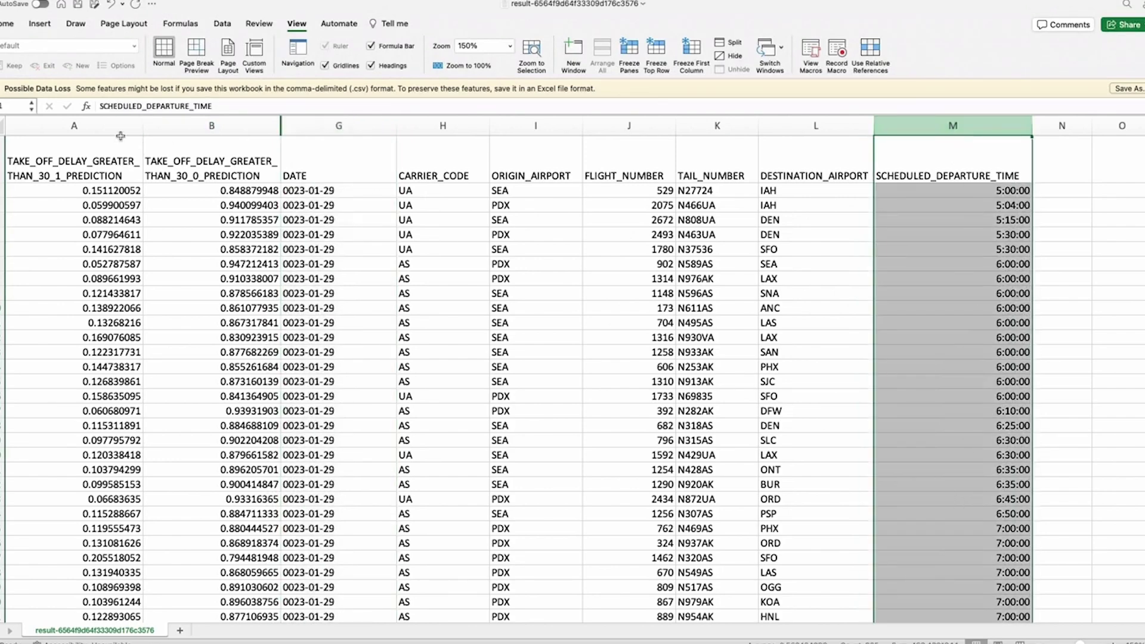
pyautogui.click(88, 124)
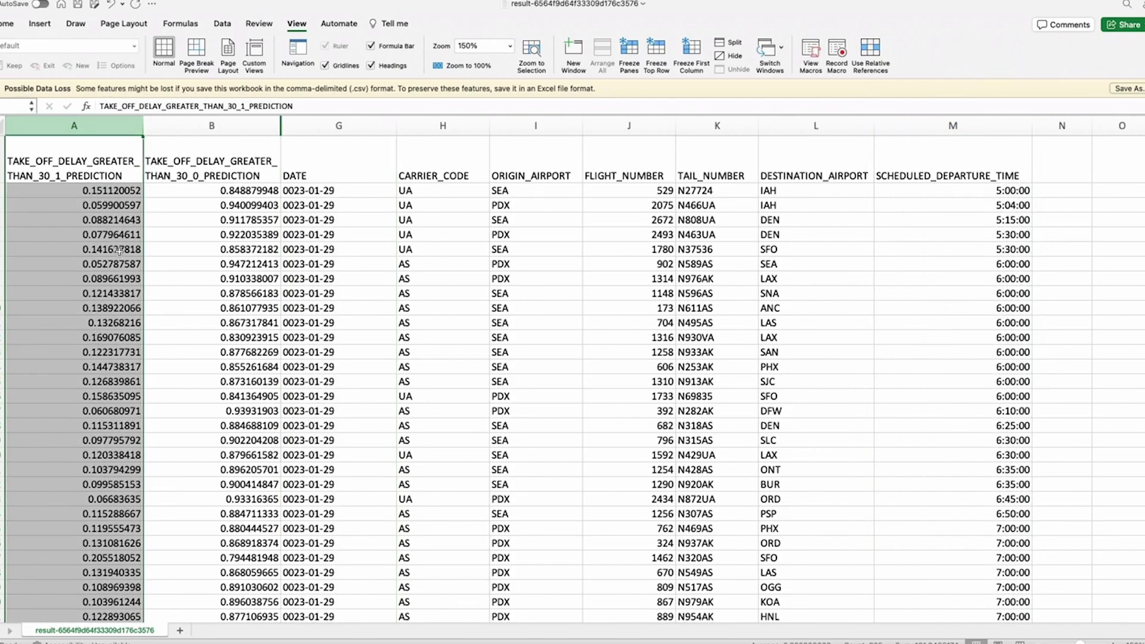
pyautogui.moveTo(102, 186); pyautogui.dragTo(150, 191)
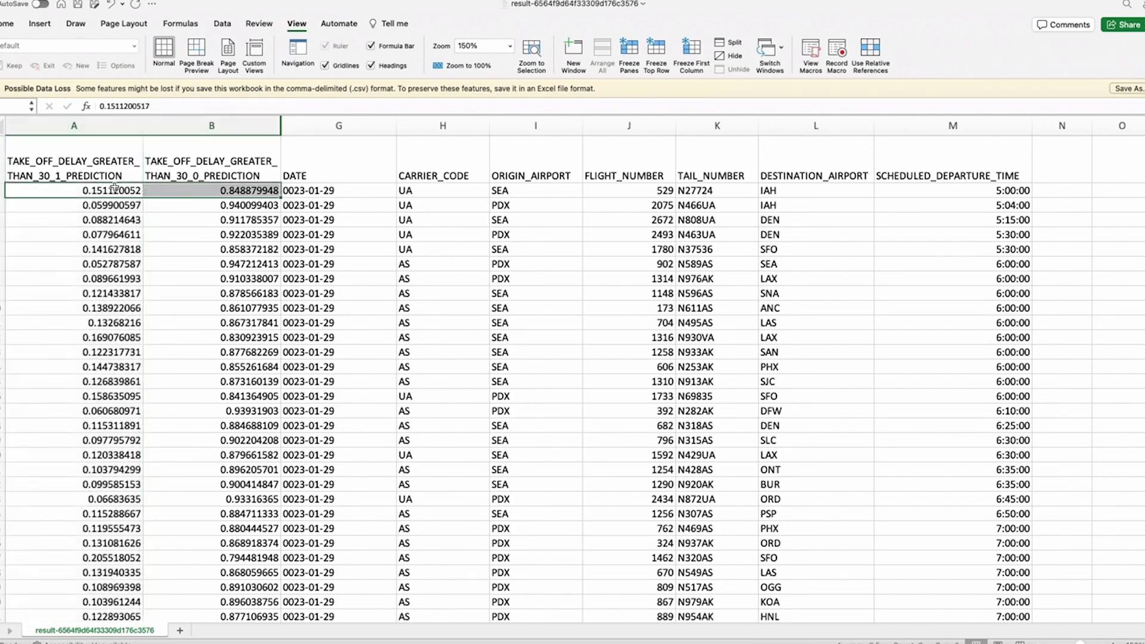
pyautogui.click(210, 125)
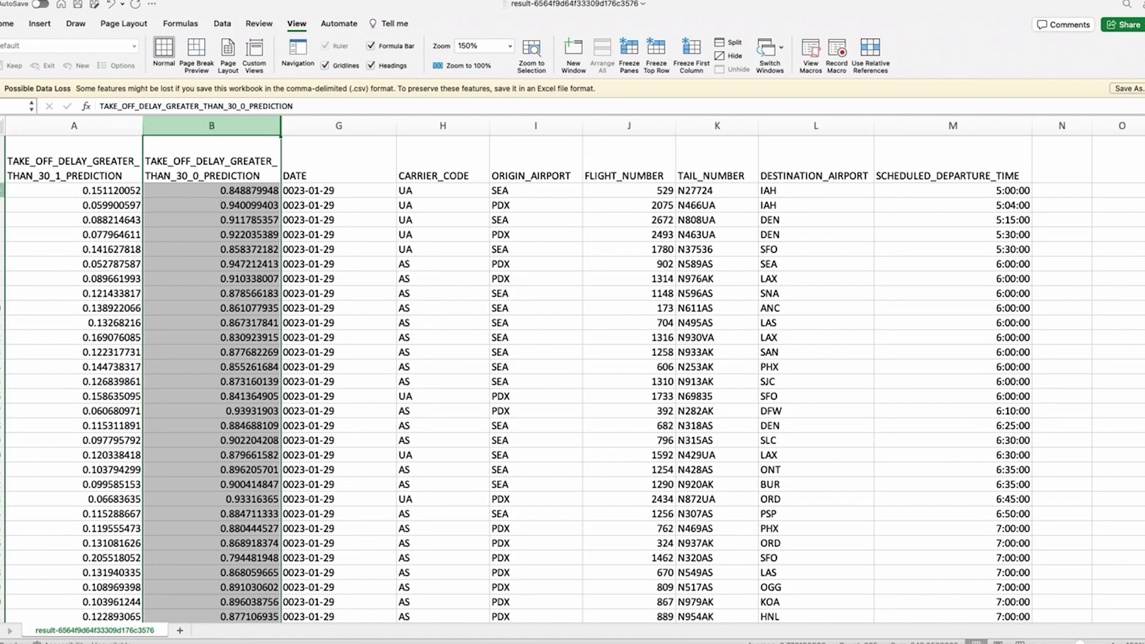
# Select batches of flight rows, then the single flight row to SFO
pyautogui.moveTo(3, 191); pyautogui.dragTo(3, 573)
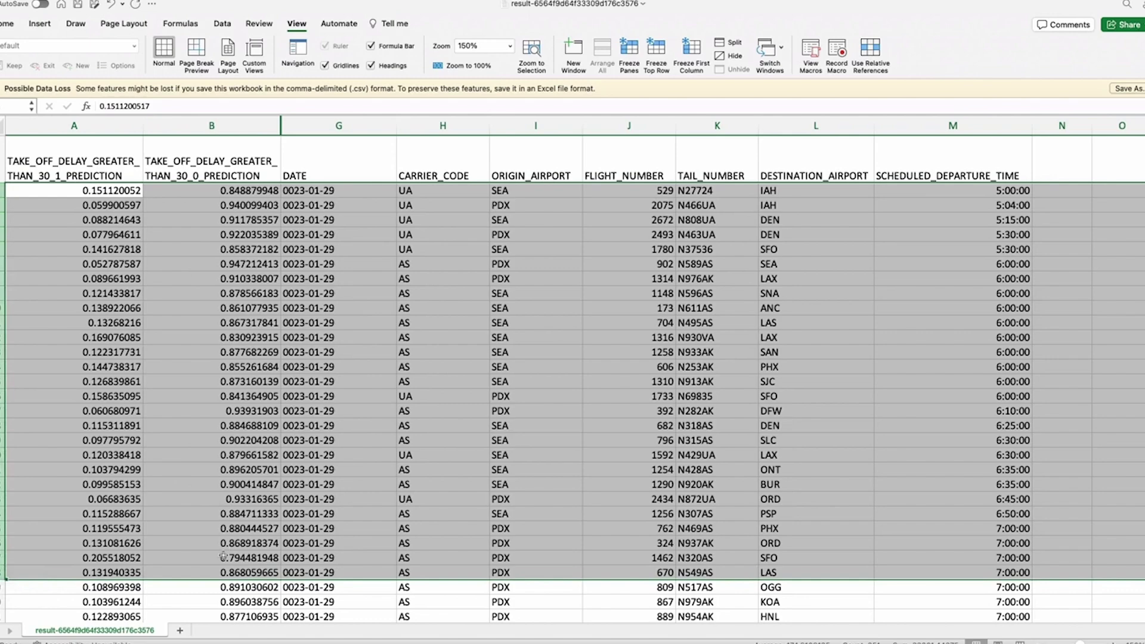
pyautogui.click(878, 483)
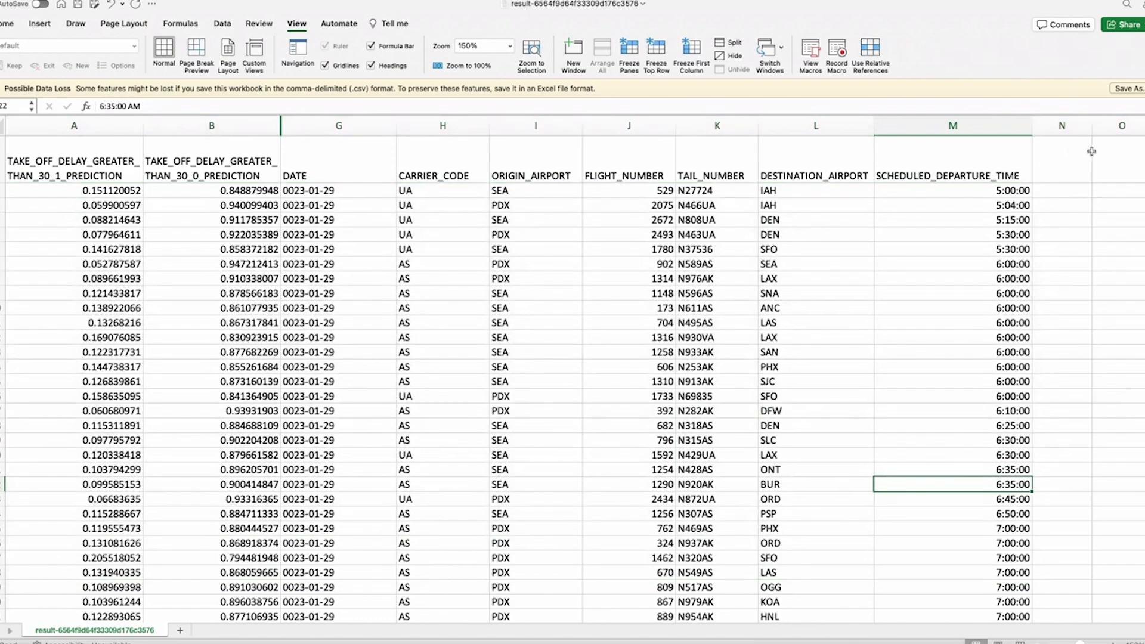
pyautogui.scroll(-15, 508, 187)
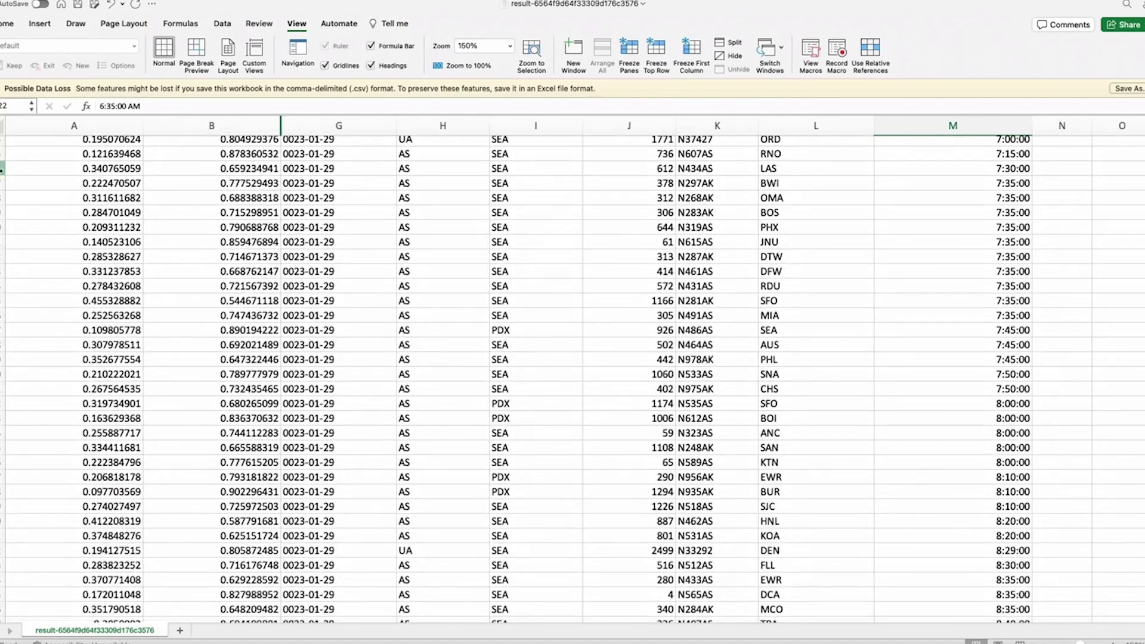
pyautogui.moveTo(5, 168); pyautogui.dragTo(5, 366)
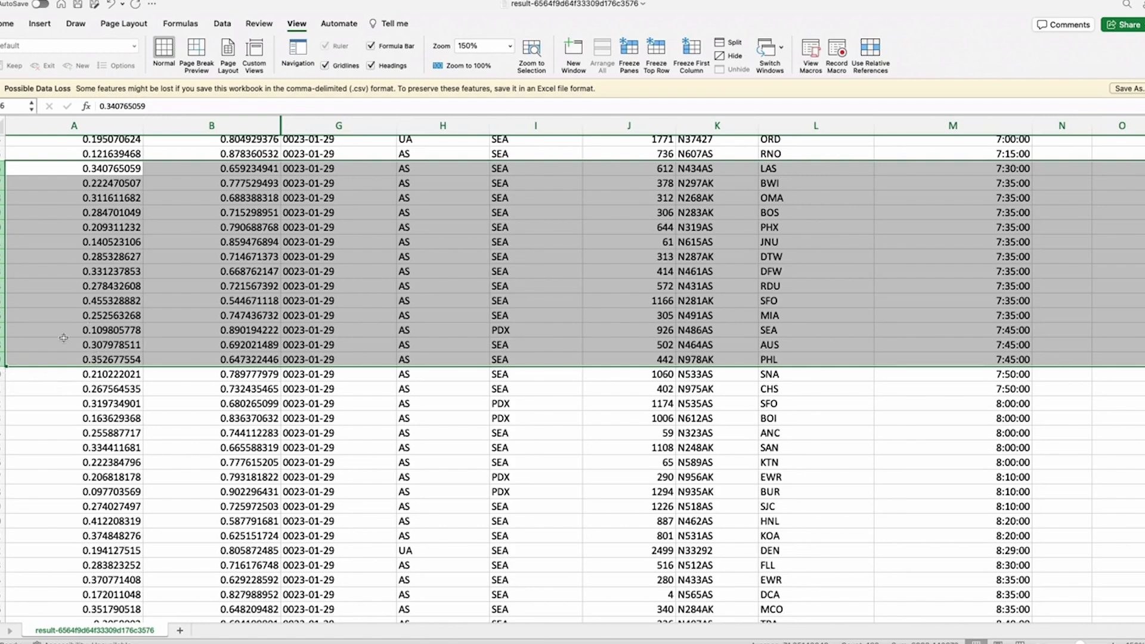
pyautogui.click(5, 301)
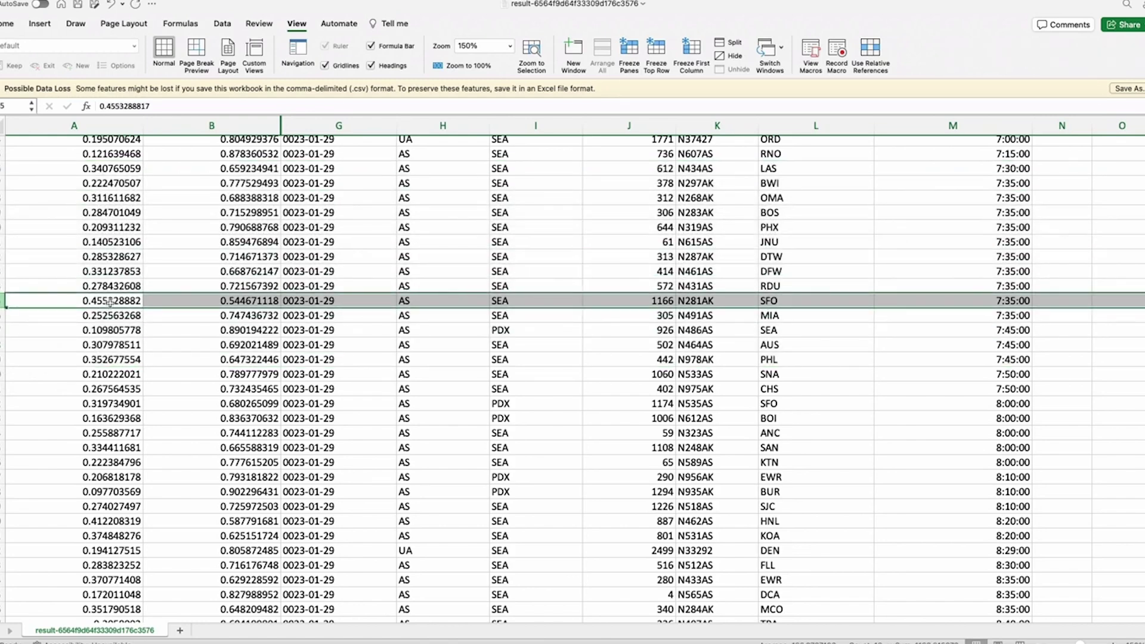
# Check that flight's SEA origin and SFO destination cells, then scroll down through the results
pyautogui.click(549, 298)
pyautogui.click(799, 306)
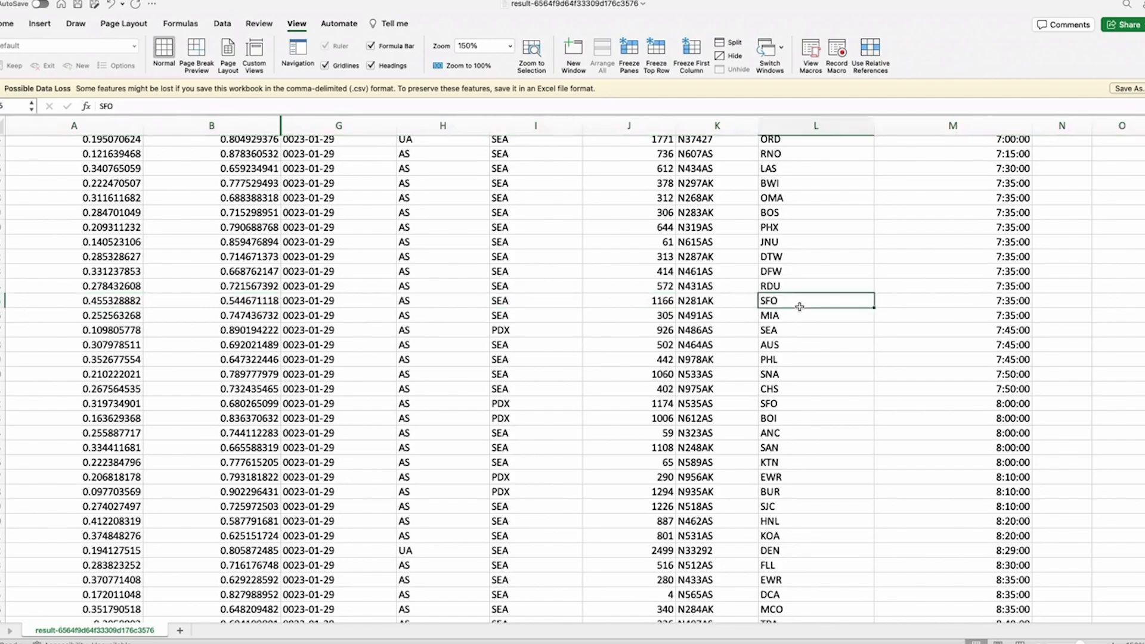
pyautogui.scroll(-20, 799, 306)
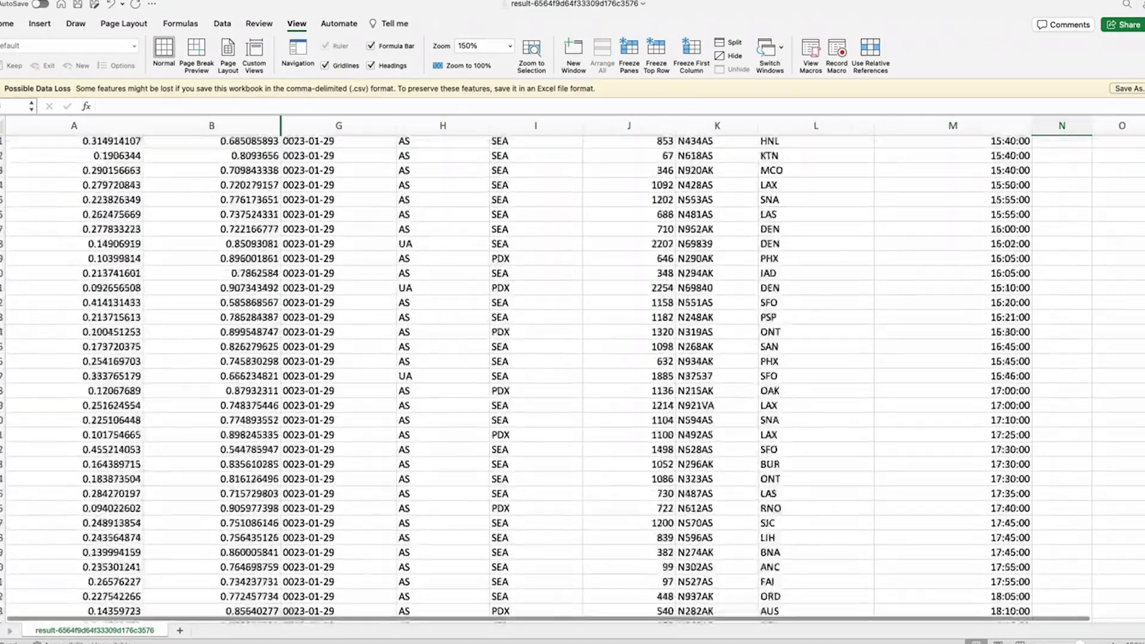
pyautogui.scroll(-20, 572, 379)
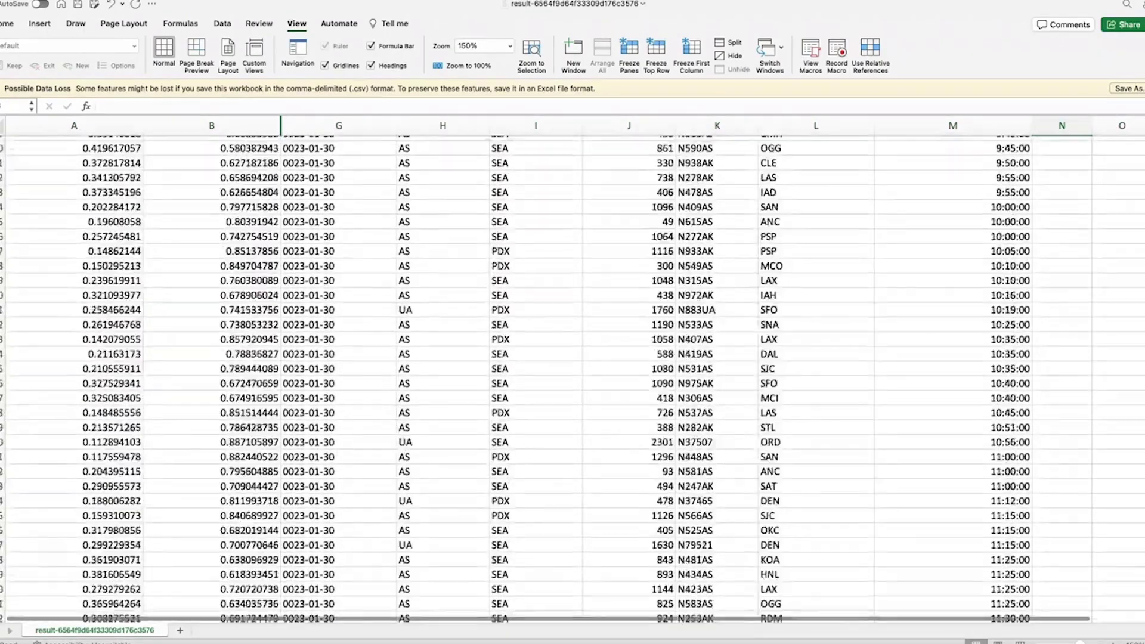
pyautogui.scroll(-20, 573, 379)
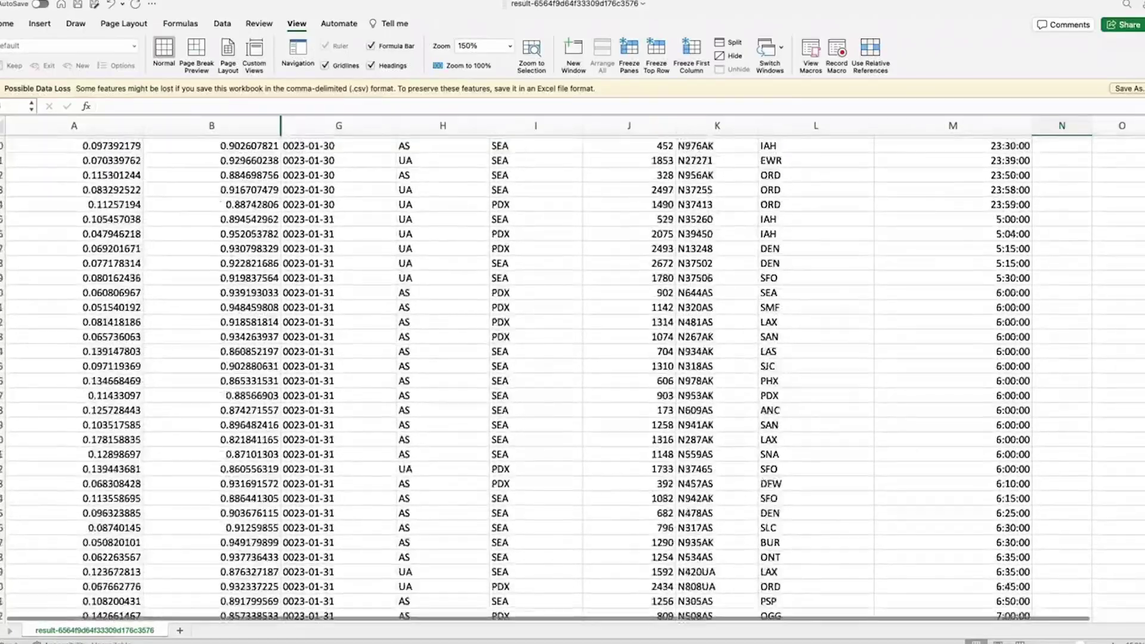
pyautogui.scroll(-20, 573, 379)
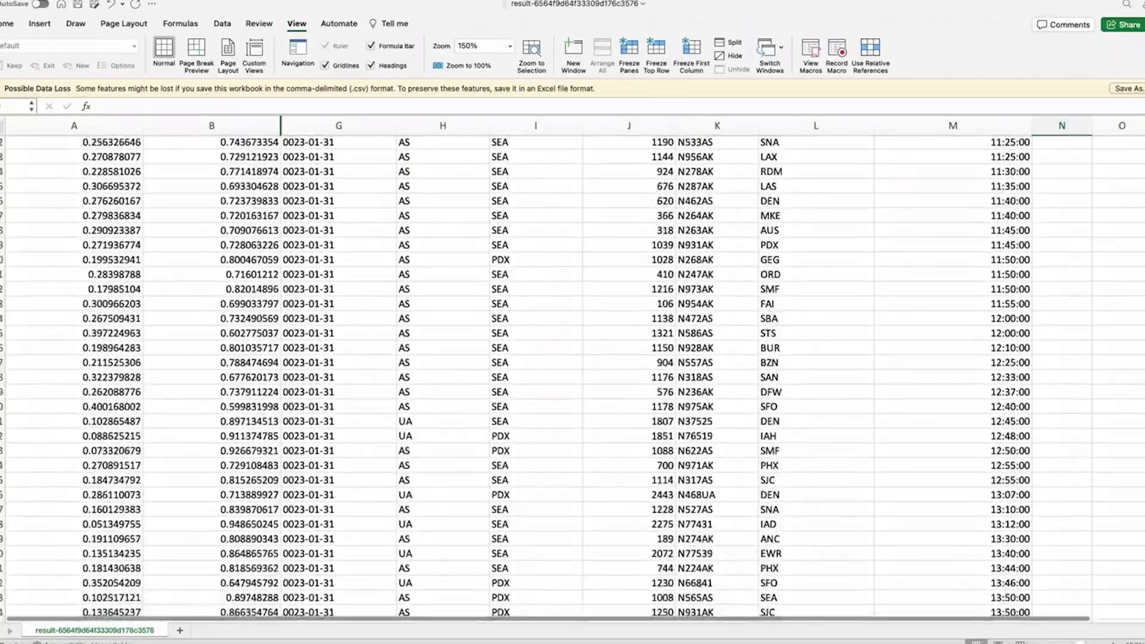
pyautogui.scroll(-20, 572, 380)
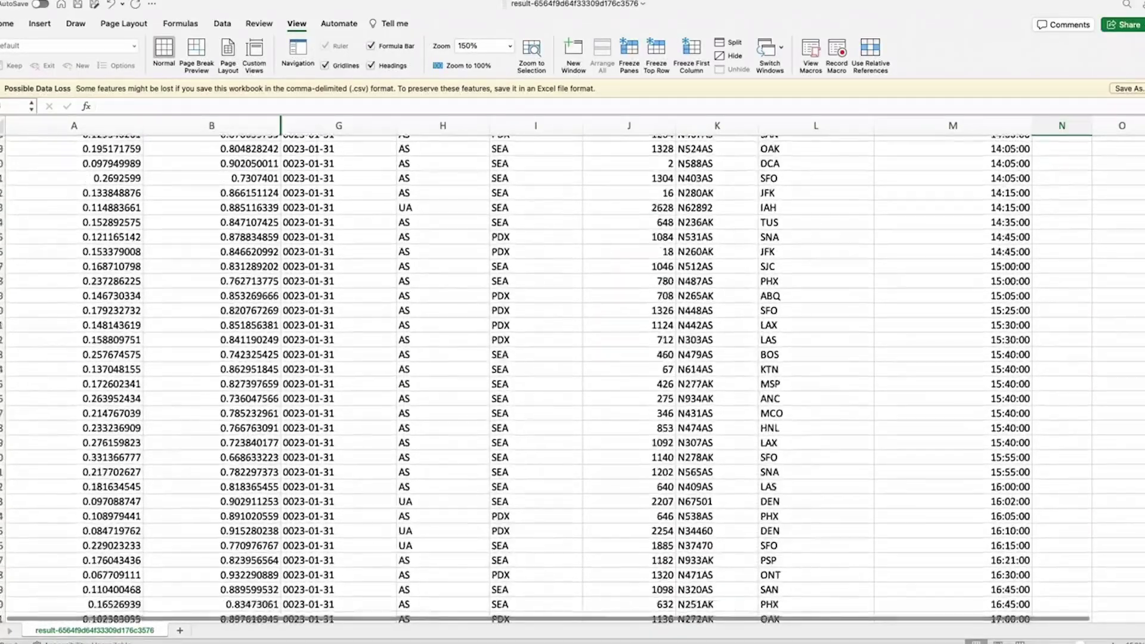
pyautogui.scroll(-10, 572, 379)
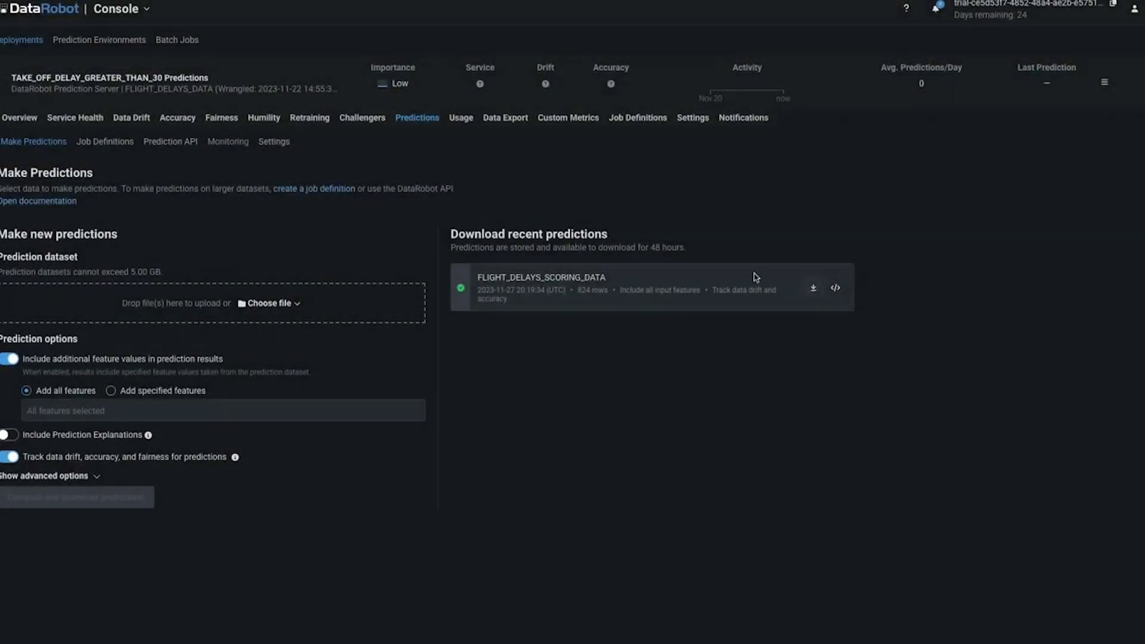
# Open the deployment's Service Health tab to see 824 predictions from 10 requests
pyautogui.click(79, 123)
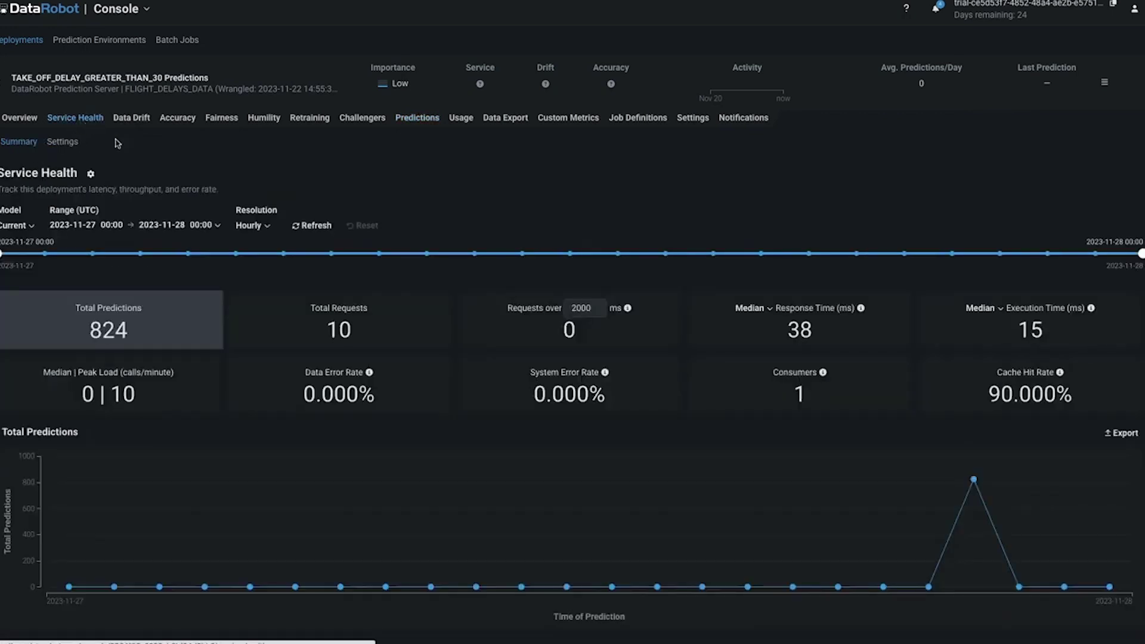